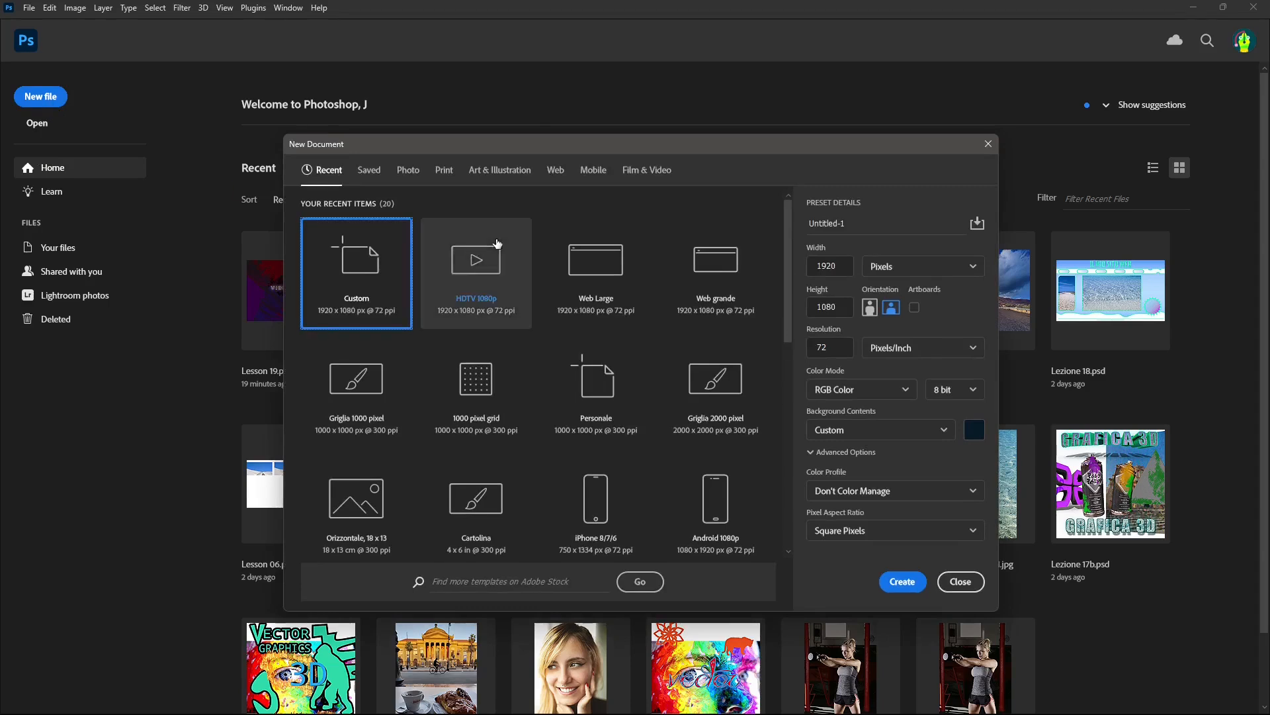
# Create a new document from the 1000 pixel grid Art & Illustration preset, 1000 × 1000 px at 300 ppi.
pyautogui.click(500, 170)
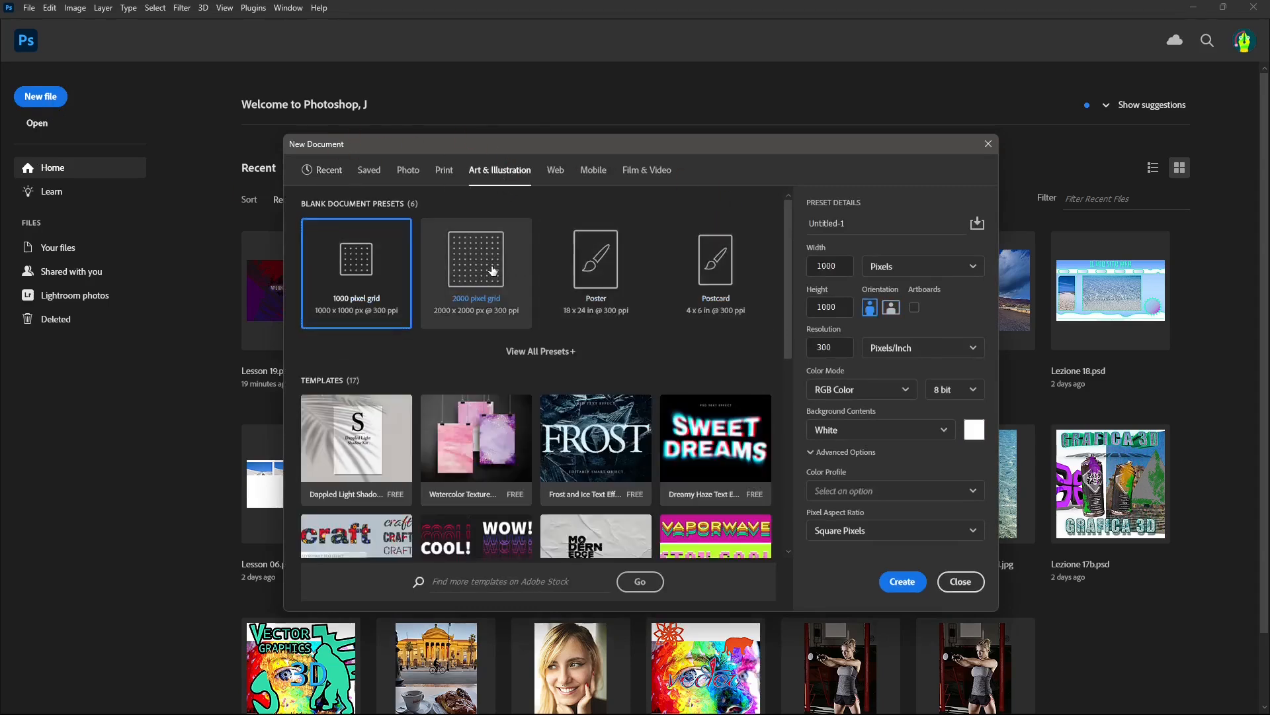
pyautogui.click(460, 279)
pyautogui.click(344, 327)
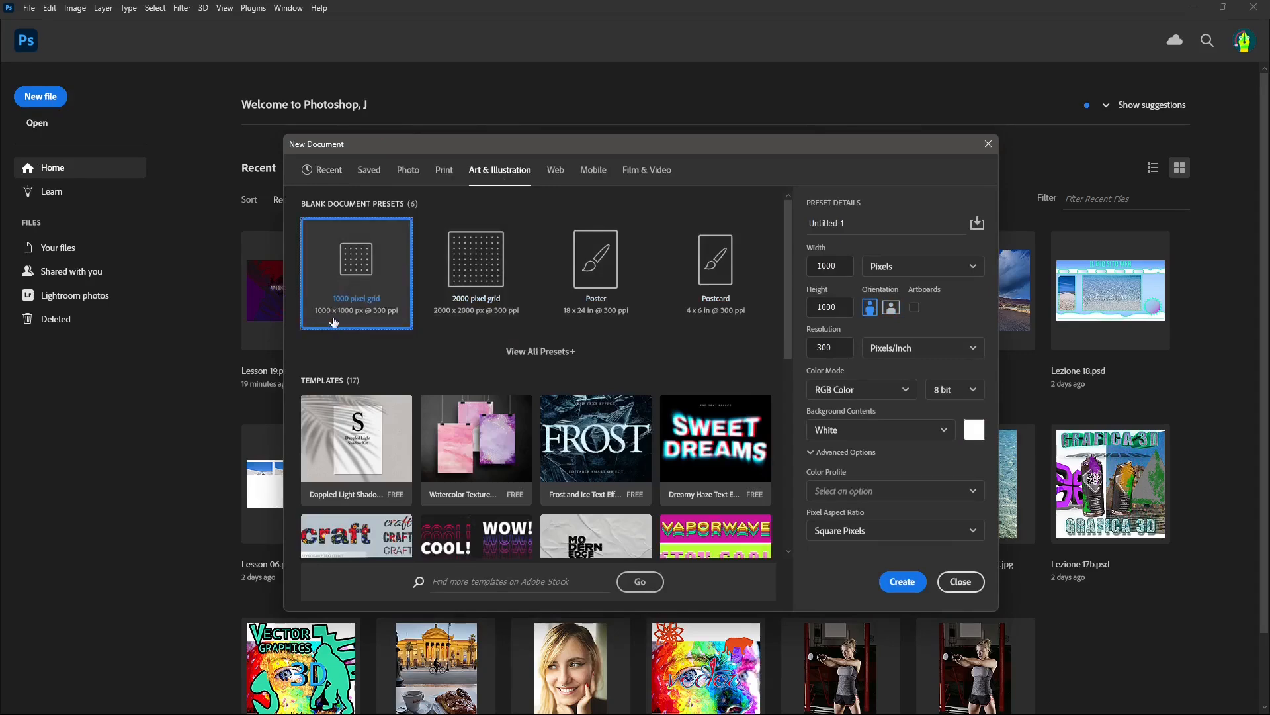
pyautogui.click(903, 581)
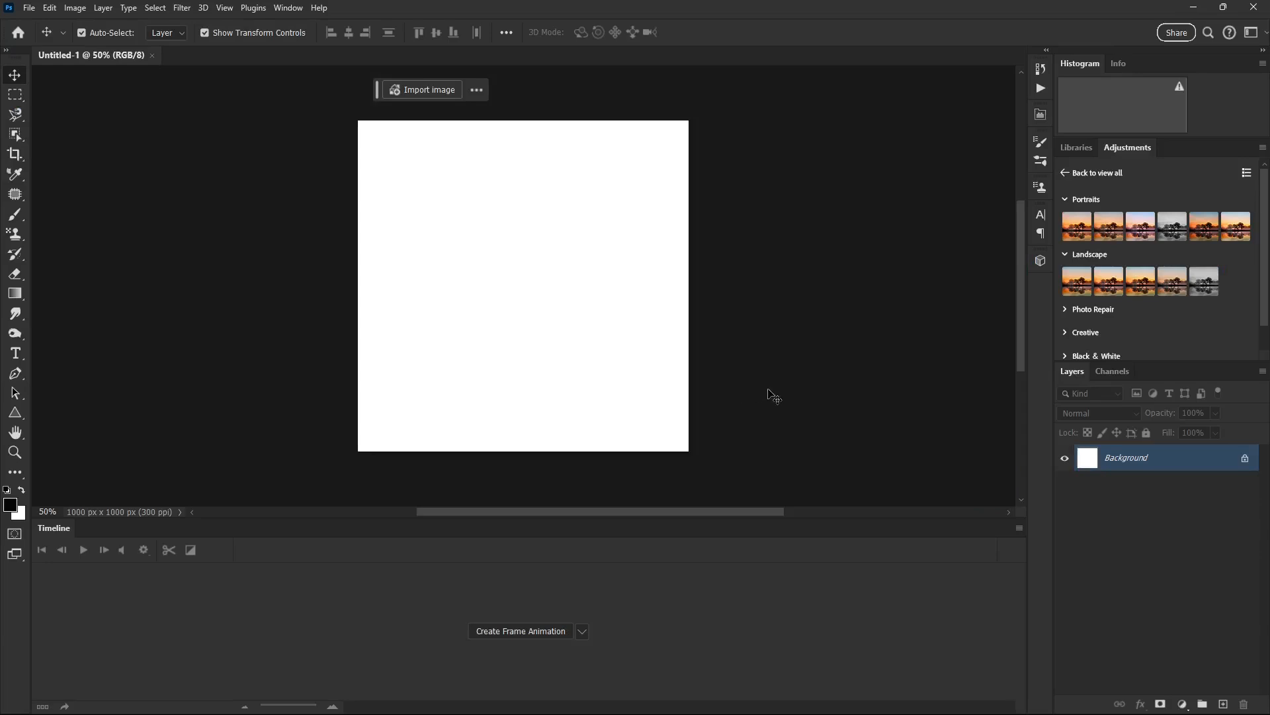
# Add an empty layer above the Background and switch to the workspace with the Color, Properties and Layers panels.
pyautogui.click(1224, 703)
pyautogui.click(288, 8)
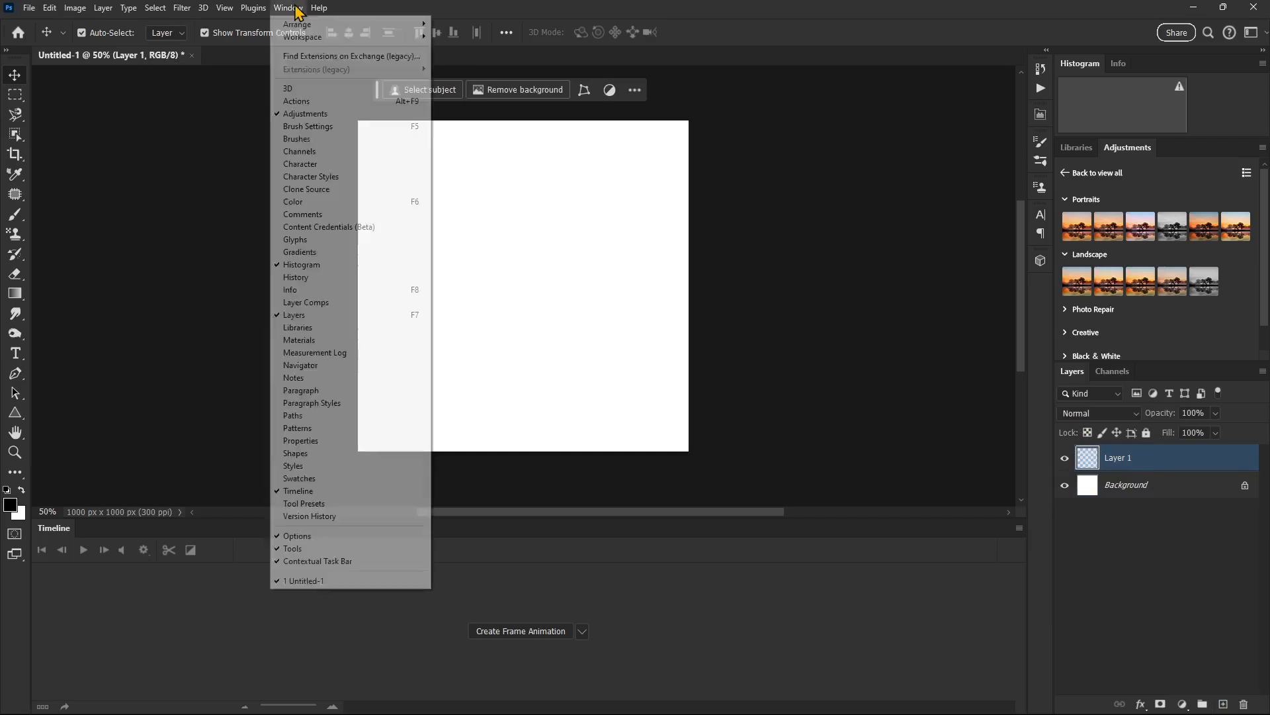
pyautogui.moveTo(320, 37)
pyautogui.click(473, 37)
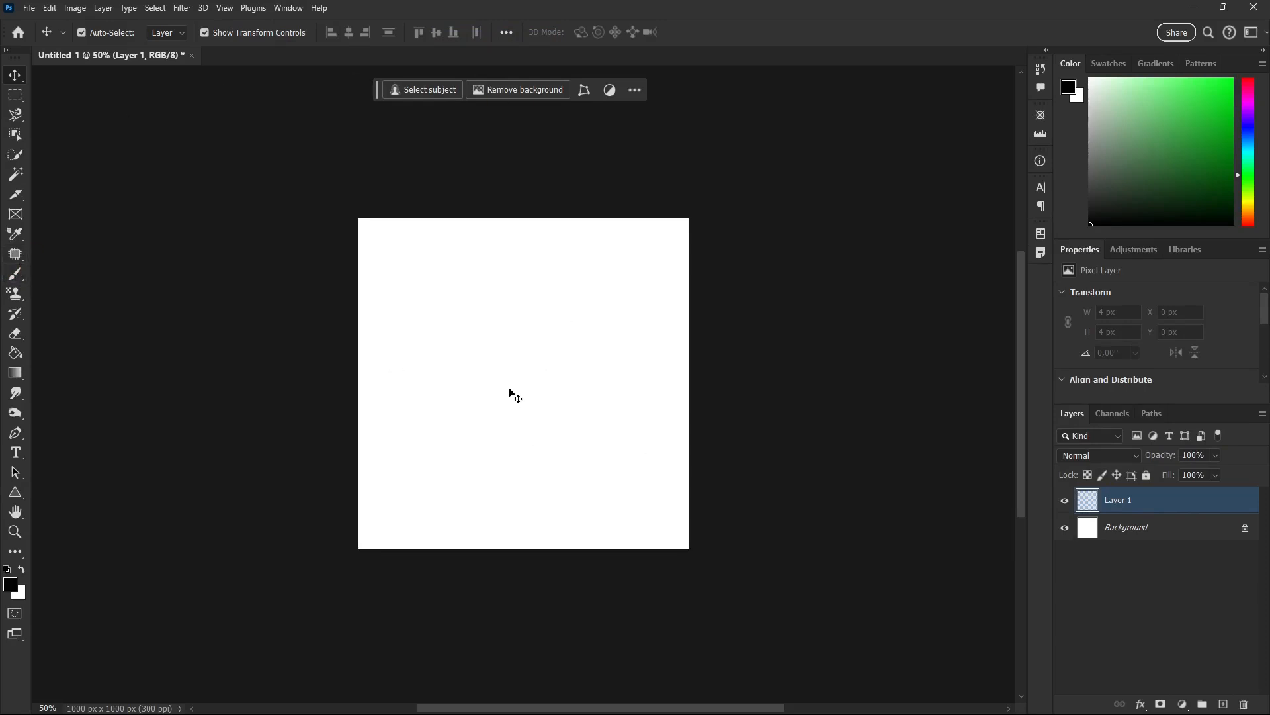
# Set up the Brush tool with the Tondo duro hard round preset at about 63 px.
pyautogui.click(17, 279)
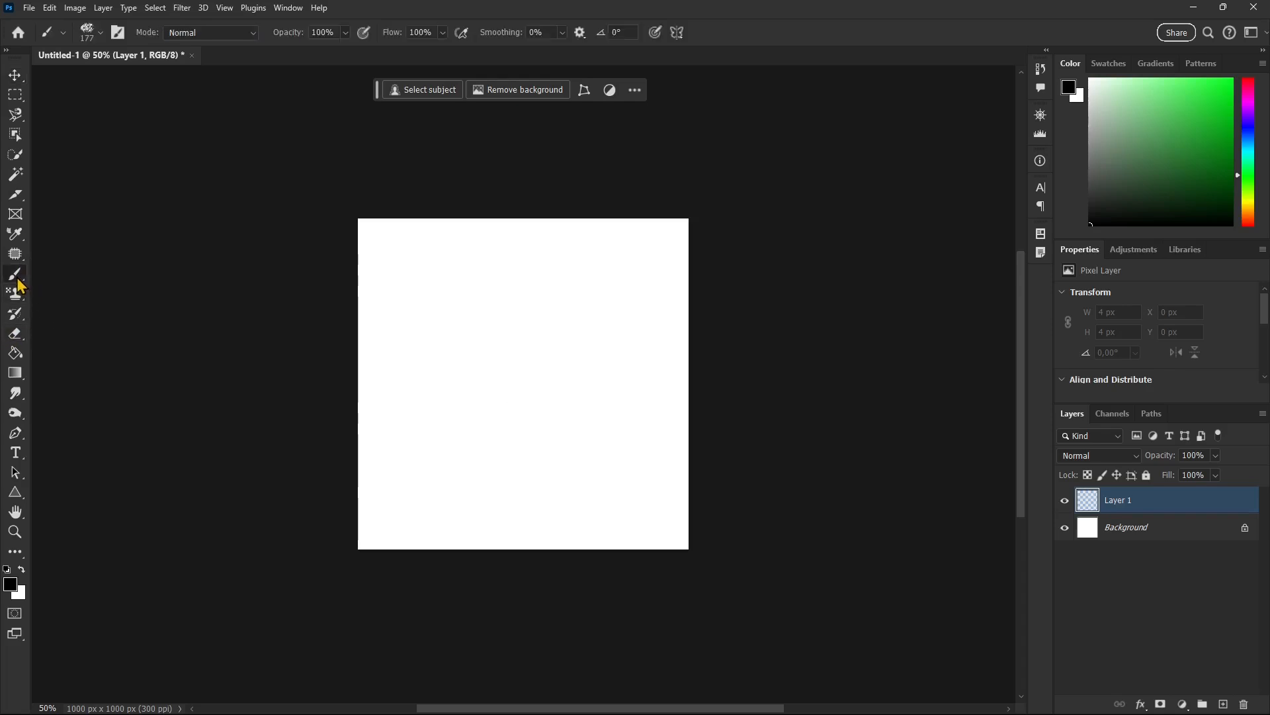
pyautogui.click(58, 274)
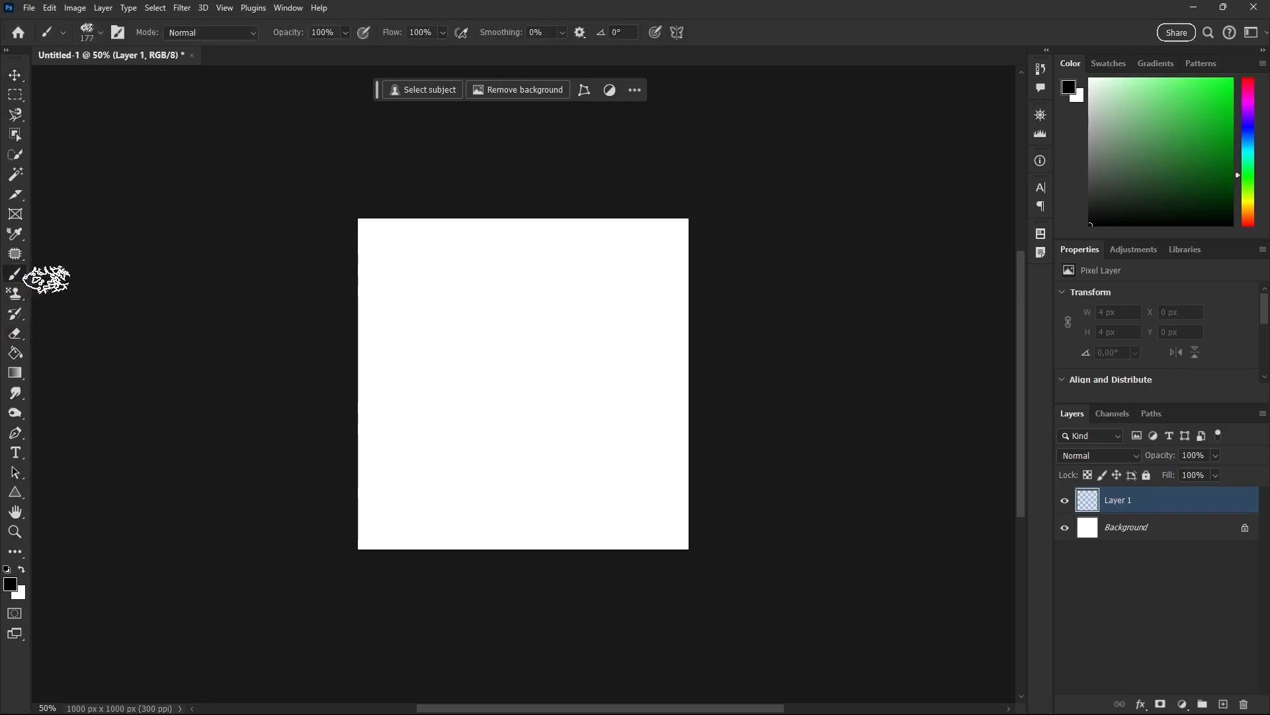
pyautogui.click(104, 36)
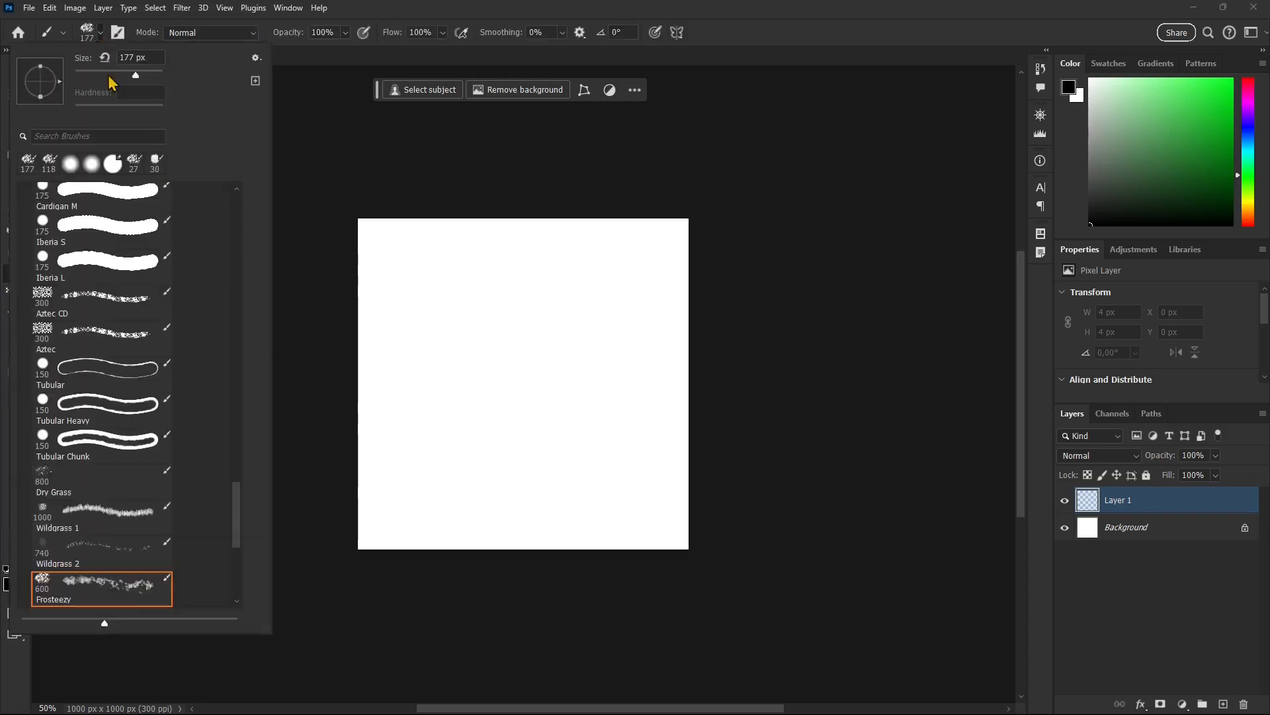
pyautogui.click(237, 198)
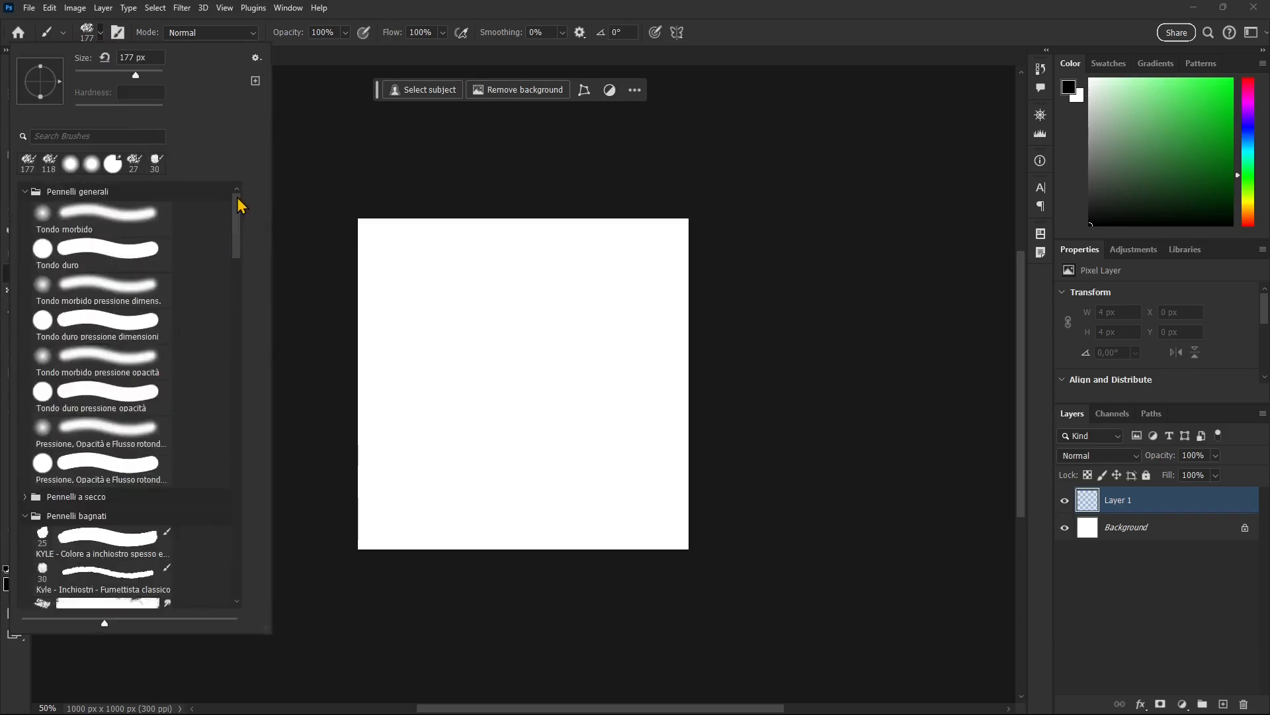
pyautogui.click(77, 245)
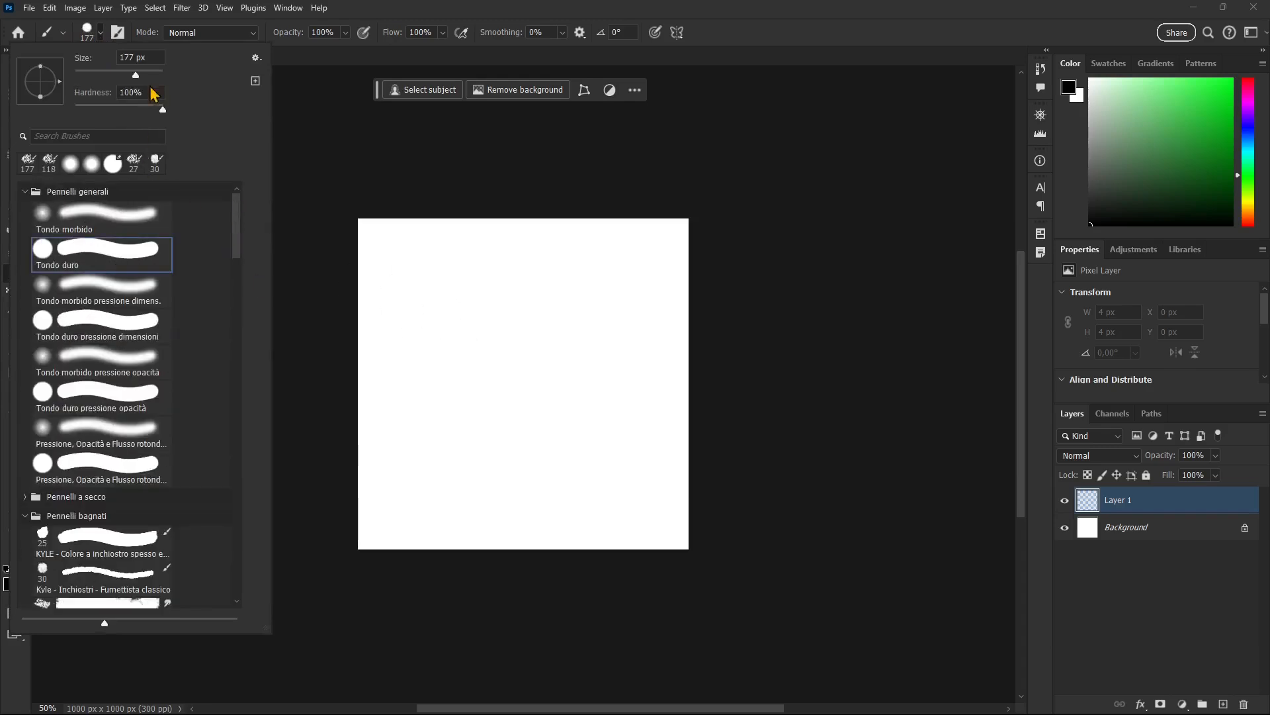
pyautogui.moveTo(136, 75); pyautogui.dragTo(101, 75)
# Paint thick black loops across Layer 1 and smudge parts of them outward into curved, tapering strands.
pyautogui.moveTo(475, 302)
pyautogui.mouseDown()
pyautogui.moveTo(477, 330)
pyautogui.moveTo(408, 289)
pyautogui.moveTo(438, 370)
pyautogui.mouseUp()
pyautogui.moveTo(477, 327)
pyautogui.mouseDown()
pyautogui.moveTo(533, 287)
pyautogui.moveTo(536, 346)
pyautogui.moveTo(600, 383)
pyautogui.moveTo(467, 474)
pyautogui.moveTo(412, 453)
pyautogui.moveTo(444, 379)
pyautogui.moveTo(474, 374)
pyautogui.moveTo(487, 417)
pyautogui.moveTo(532, 401)
pyautogui.moveTo(515, 325)
pyautogui.moveTo(475, 361)
pyautogui.moveTo(528, 367)
pyautogui.moveTo(470, 350)
pyautogui.moveTo(536, 404)
pyautogui.moveTo(567, 467)
pyautogui.moveTo(607, 419)
pyautogui.moveTo(545, 289)
pyautogui.moveTo(534, 302)
pyautogui.moveTo(547, 311)
pyautogui.moveTo(490, 310)
pyautogui.moveTo(473, 295)
pyautogui.moveTo(430, 346)
pyautogui.moveTo(399, 358)
pyautogui.moveTo(437, 431)
pyautogui.moveTo(497, 481)
pyautogui.moveTo(536, 443)
pyautogui.moveTo(476, 391)
pyautogui.moveTo(535, 374)
pyautogui.moveTo(575, 305)
pyautogui.mouseUp()
pyautogui.click(15, 393)
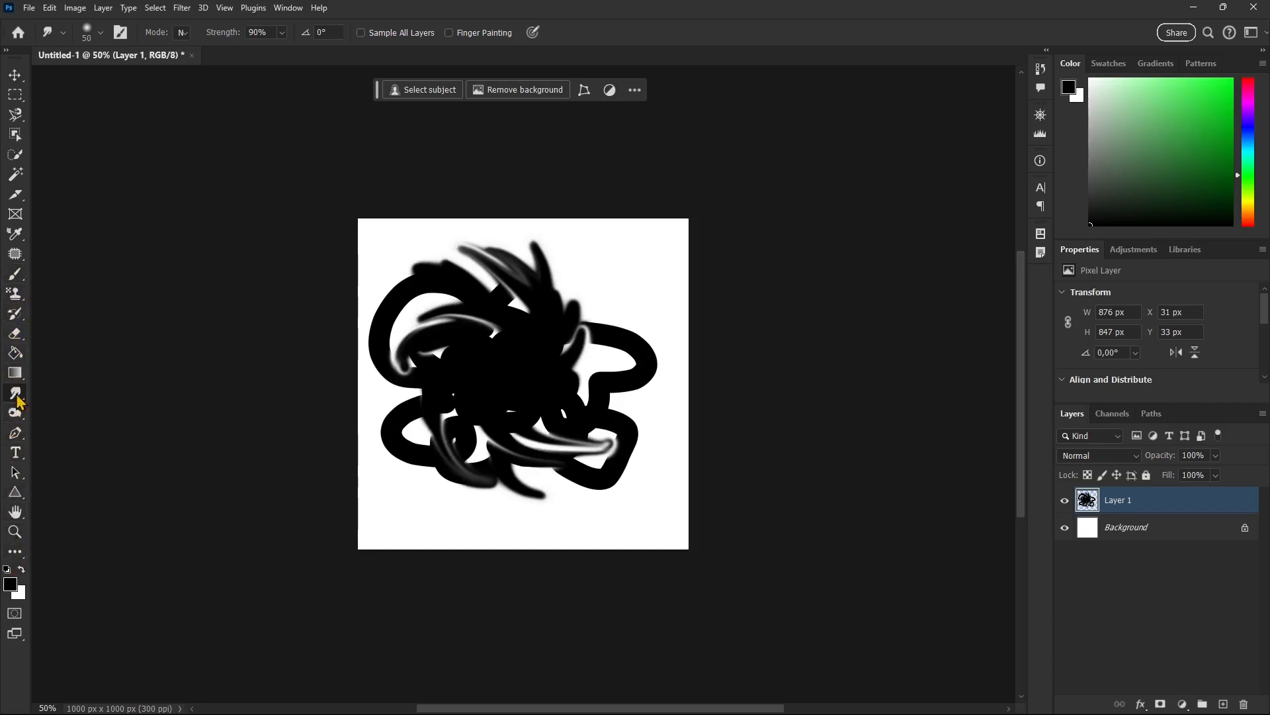
pyautogui.click(13, 377)
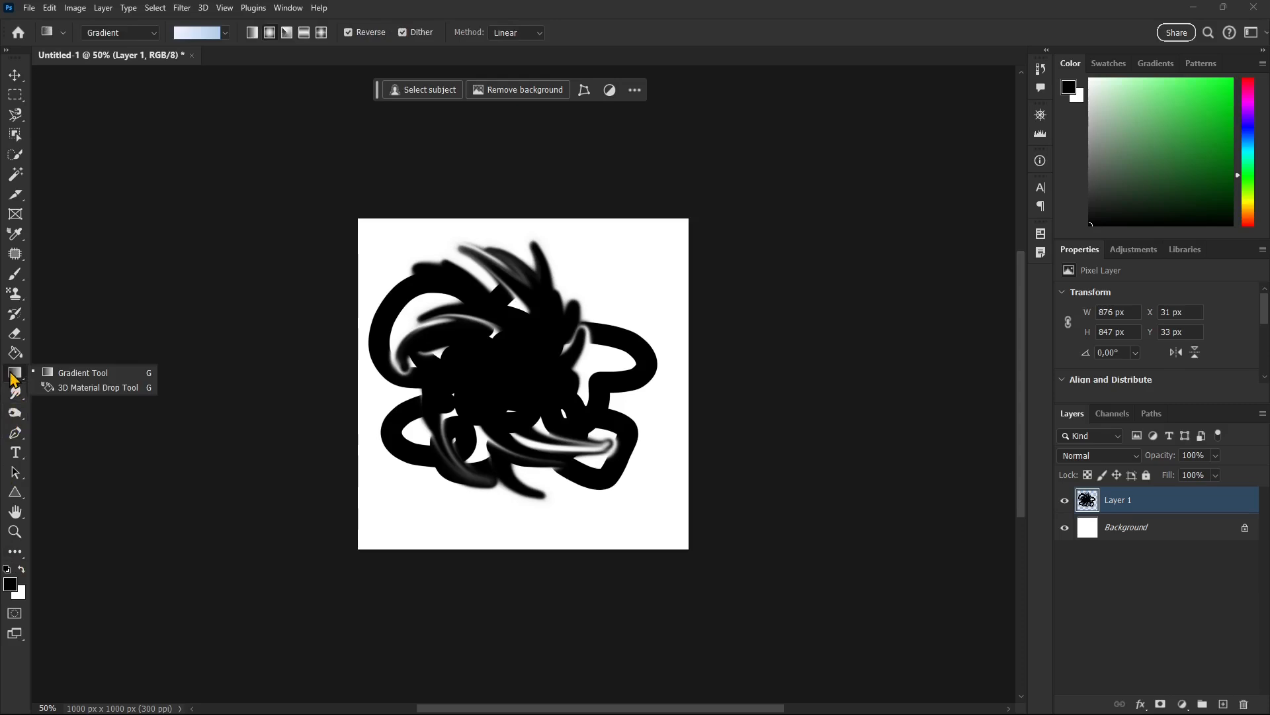
pyautogui.click(10, 373)
# Draw a triangle shape about 585 × 507 px over the middle of the painted strokes.
pyautogui.click(14, 491)
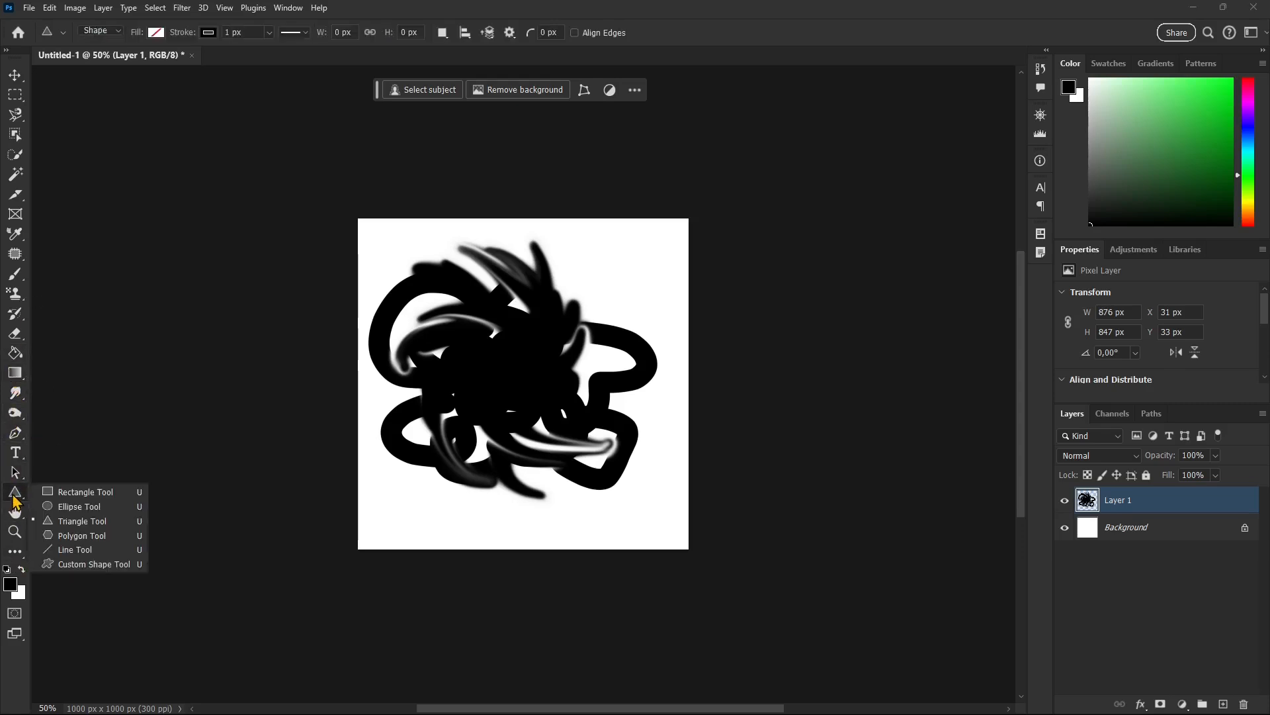
pyautogui.click(103, 519)
pyautogui.moveTo(514, 365); pyautogui.dragTo(411, 493)
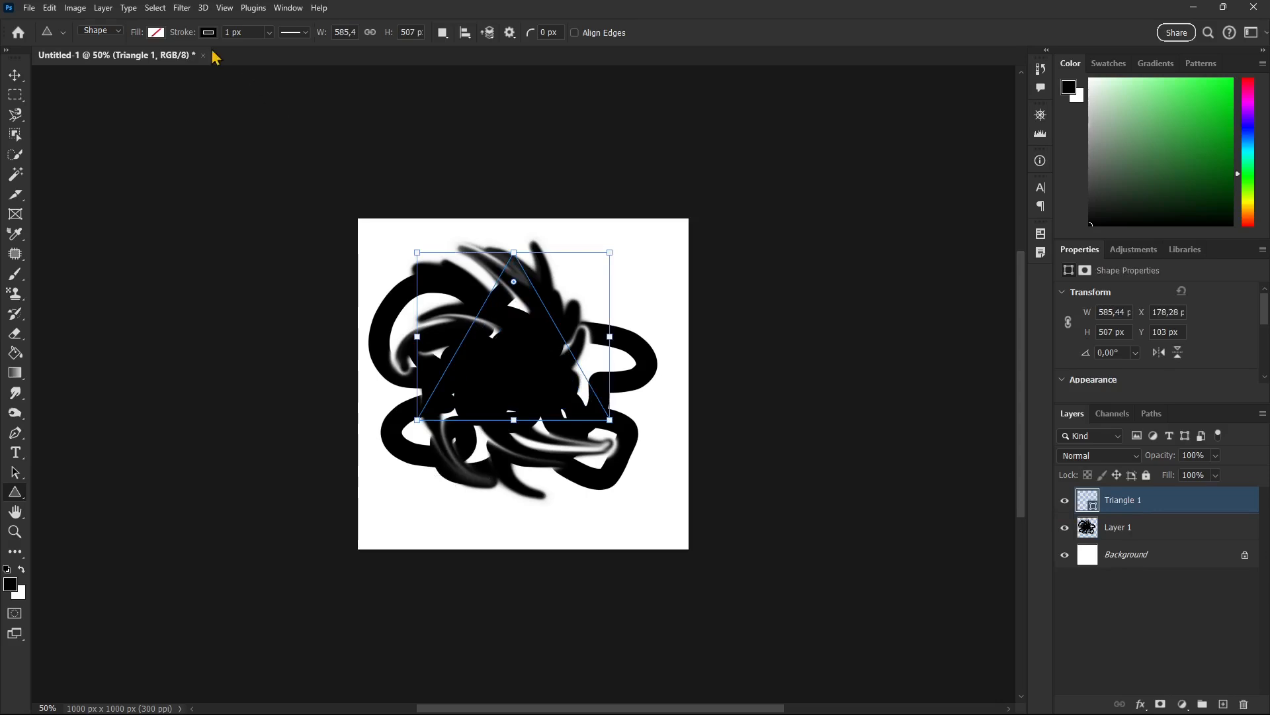
# Fill the triangle with black and move it about 100 px down, over the centre of the paint.
pyautogui.click(157, 32)
pyautogui.click(124, 110)
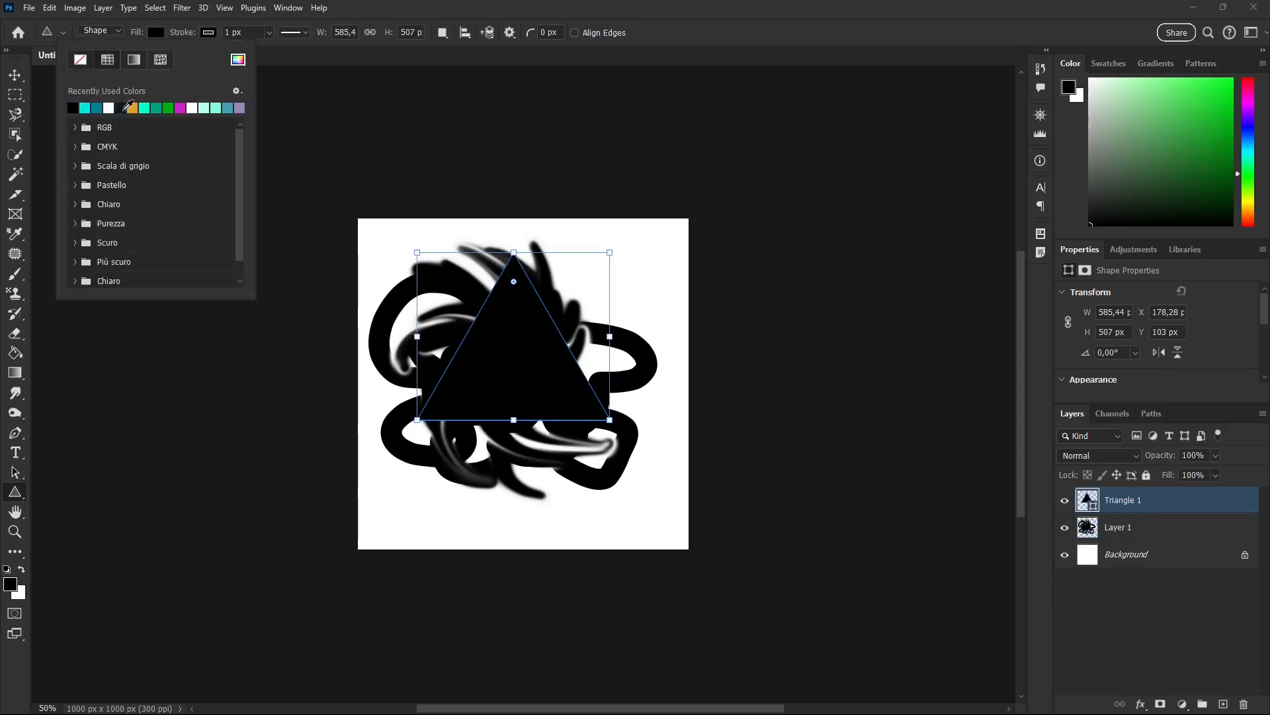
pyautogui.press('v')
pyautogui.moveTo(533, 338); pyautogui.dragTo(534, 368)
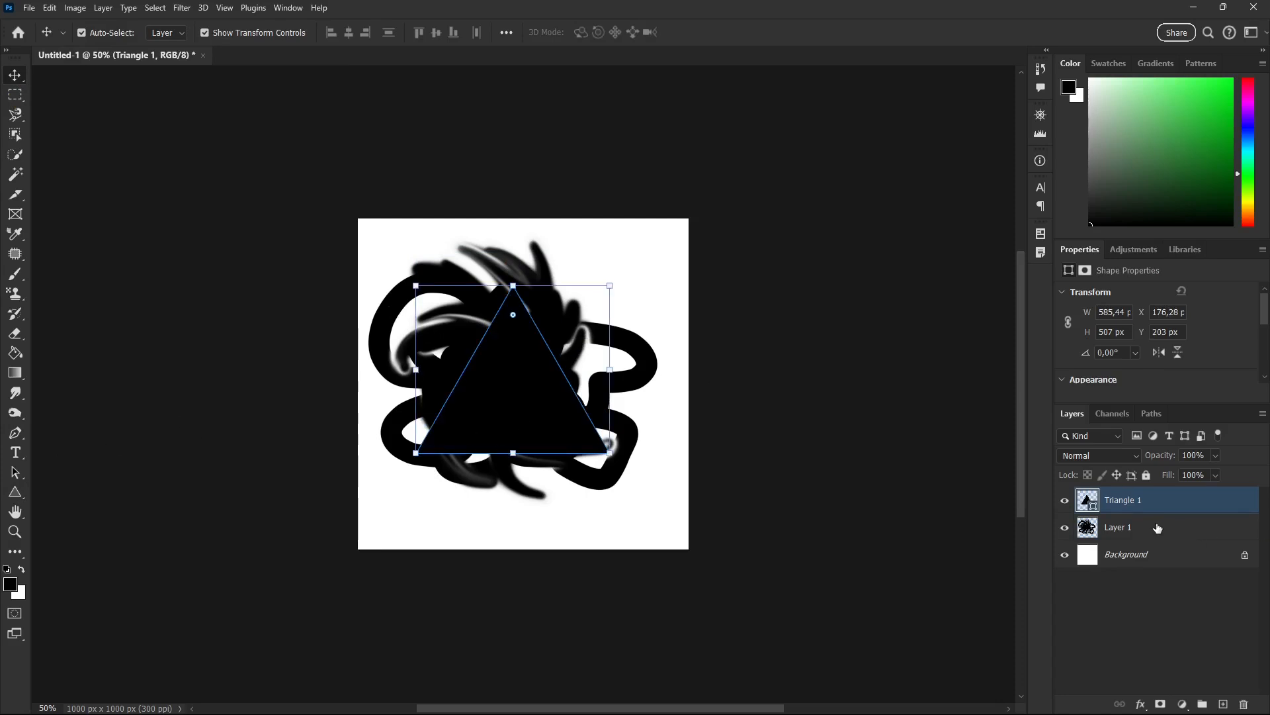
# Paint additional thick black strokes on Layer 1 around the lower half of the triangle.
pyautogui.click(1130, 528)
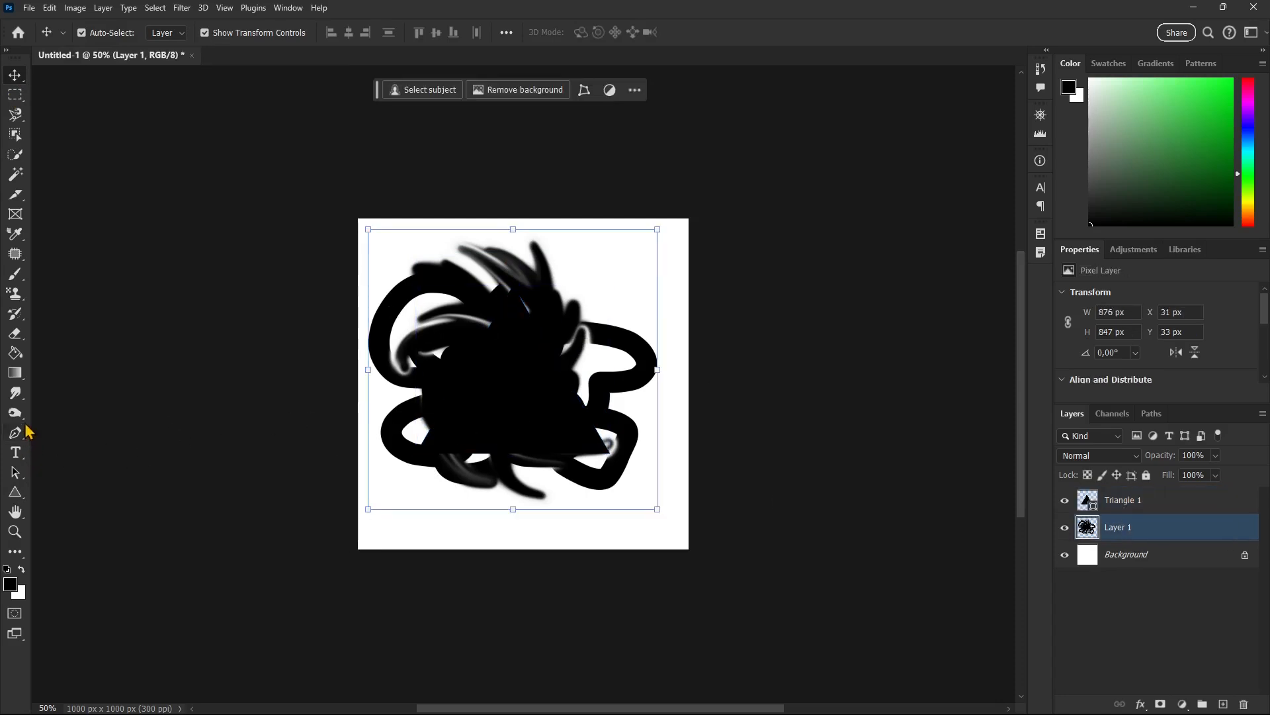
pyautogui.click(14, 276)
pyautogui.moveTo(467, 408)
pyautogui.mouseDown()
pyautogui.moveTo(426, 429)
pyautogui.moveTo(435, 393)
pyautogui.moveTo(448, 454)
pyautogui.moveTo(463, 436)
pyautogui.moveTo(399, 446)
pyautogui.moveTo(663, 446)
pyautogui.mouseUp()
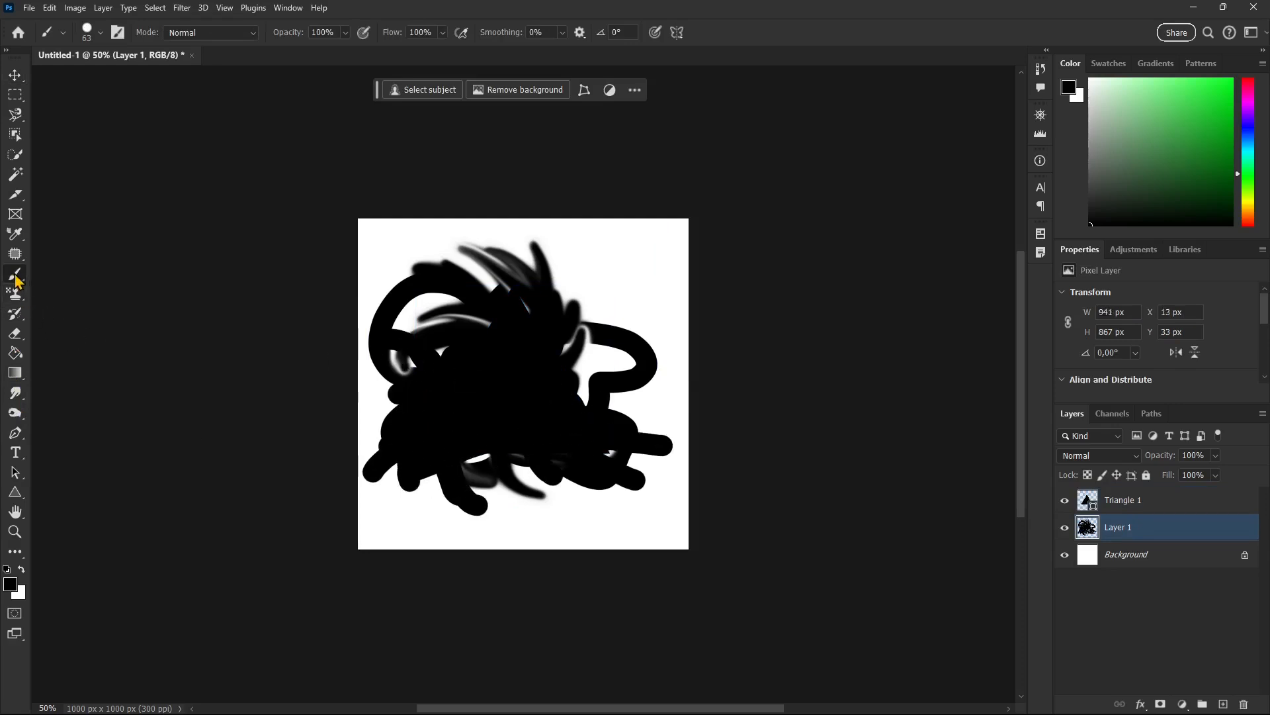
# Smudge the black paint on Layer 1 outward all around into swirling, tapering strands.
pyautogui.click(15, 395)
pyautogui.moveTo(654, 435)
pyautogui.mouseDown()
pyautogui.moveTo(631, 414)
pyautogui.moveTo(658, 428)
pyautogui.moveTo(539, 398)
pyautogui.moveTo(587, 384)
pyautogui.moveTo(643, 338)
pyautogui.moveTo(552, 271)
pyautogui.moveTo(536, 315)
pyautogui.moveTo(460, 285)
pyautogui.moveTo(387, 313)
pyautogui.moveTo(401, 337)
pyautogui.moveTo(353, 379)
pyautogui.moveTo(413, 405)
pyautogui.moveTo(405, 446)
pyautogui.moveTo(461, 456)
pyautogui.moveTo(603, 529)
pyautogui.moveTo(579, 463)
pyautogui.moveTo(513, 439)
pyautogui.moveTo(420, 489)
pyautogui.moveTo(407, 529)
pyautogui.mouseUp()
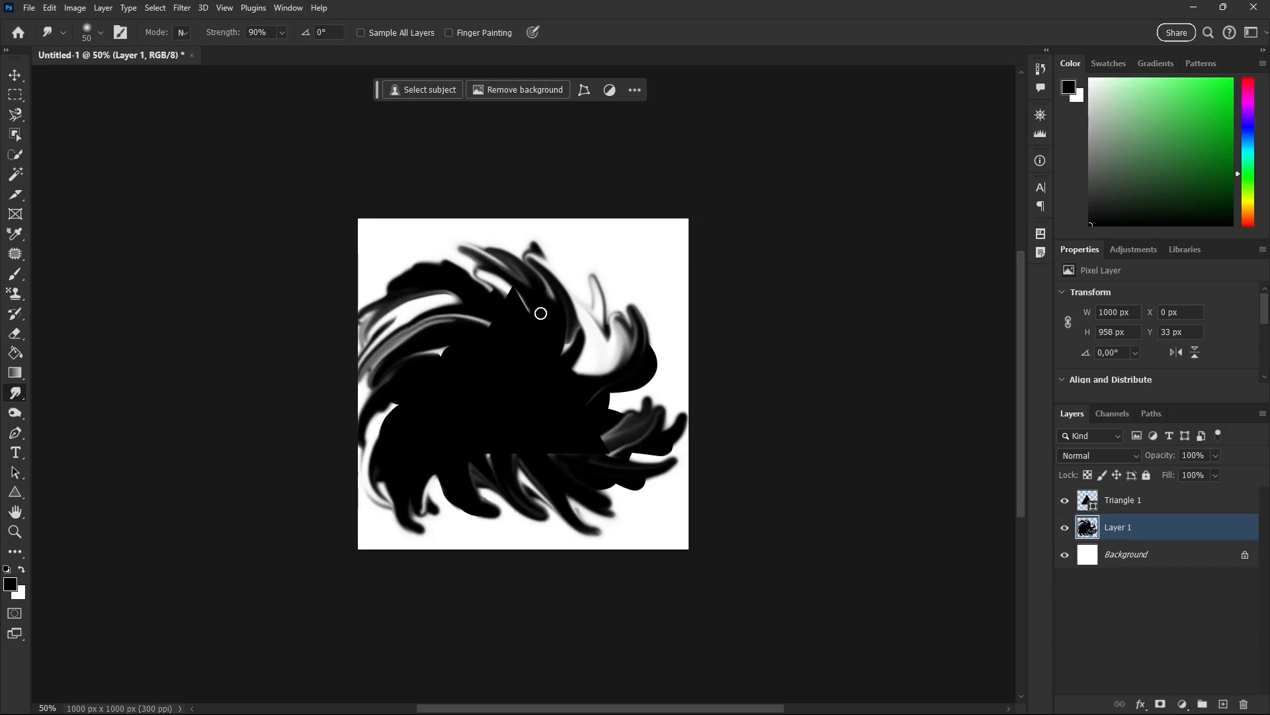
pyautogui.moveTo(511, 444)
pyautogui.mouseDown()
pyautogui.moveTo(589, 517)
pyautogui.moveTo(527, 399)
pyautogui.moveTo(512, 324)
pyautogui.moveTo(525, 320)
pyautogui.moveTo(474, 287)
pyautogui.mouseUp()
pyautogui.moveTo(607, 330)
pyautogui.mouseDown()
pyautogui.moveTo(595, 371)
pyautogui.moveTo(618, 305)
pyautogui.mouseUp()
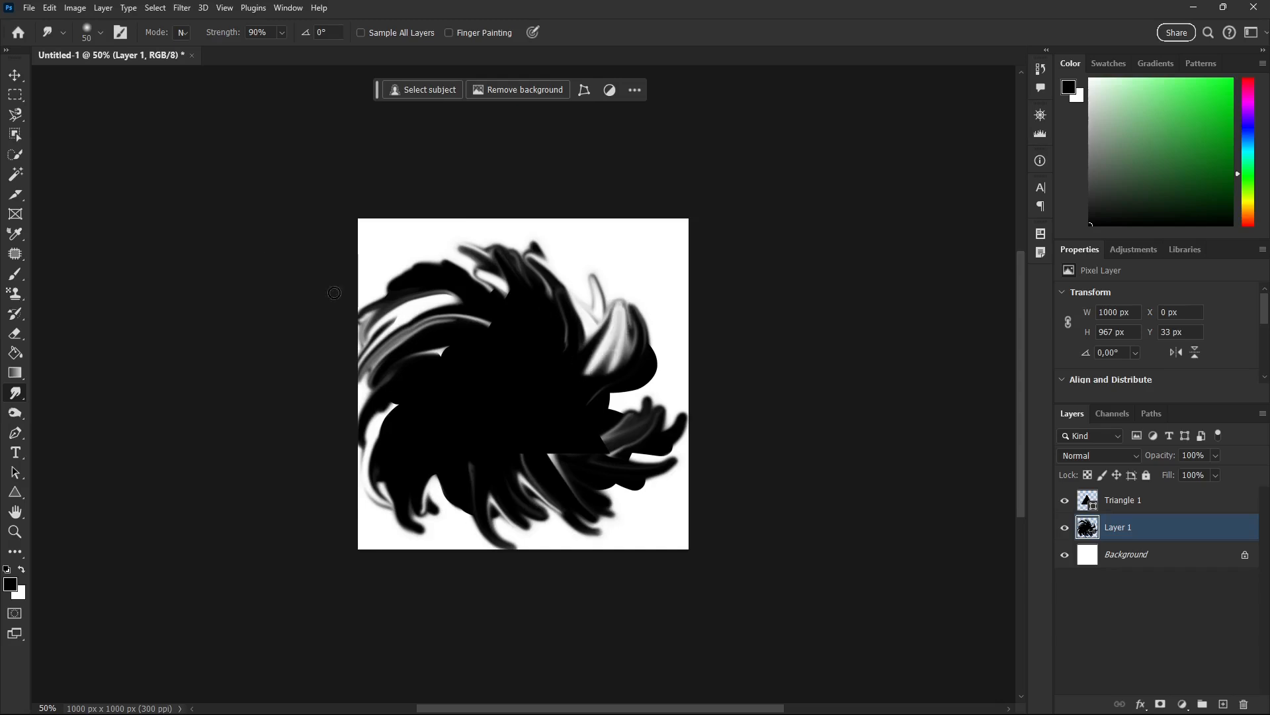
# Scale Triangle 1 and Layer 1 together until the painted swirl is about 752 × 716 px, and reselect only Layer 1.
pyautogui.keyDown('shift'); pyautogui.click(1128, 504); pyautogui.keyUp('shift')
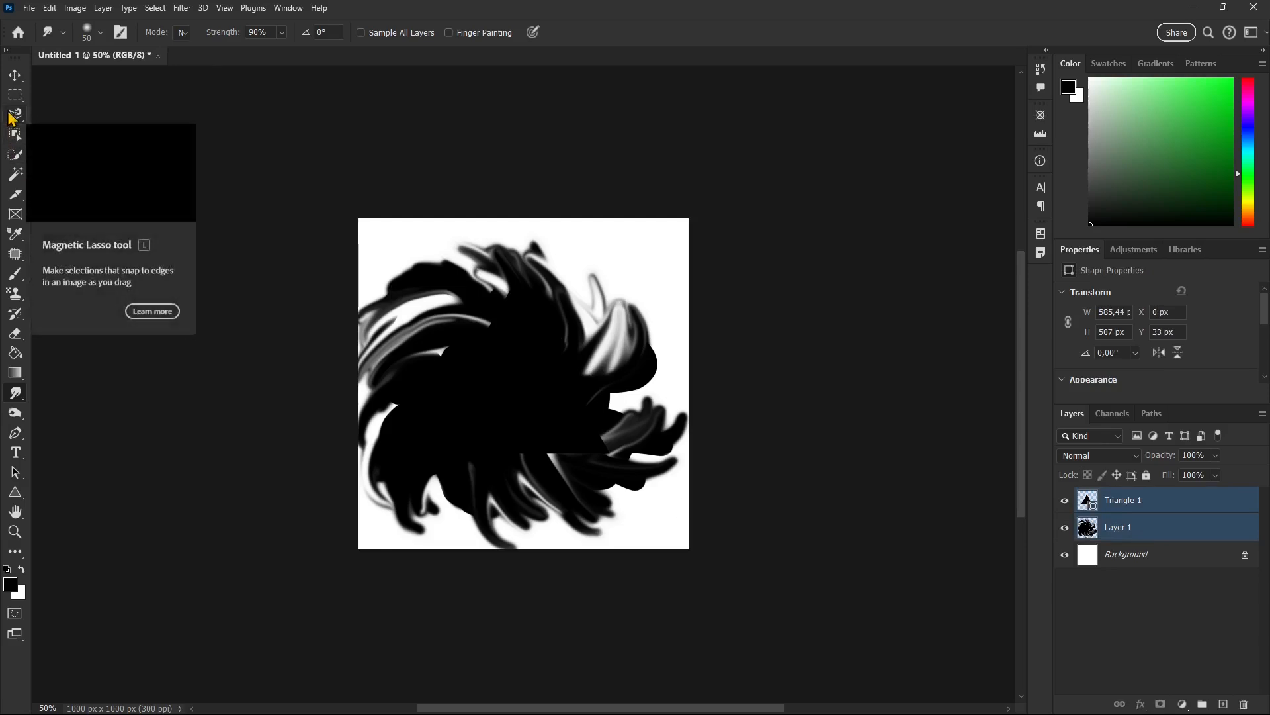
pyautogui.click(53, 13)
pyautogui.moveTo(88, 328)
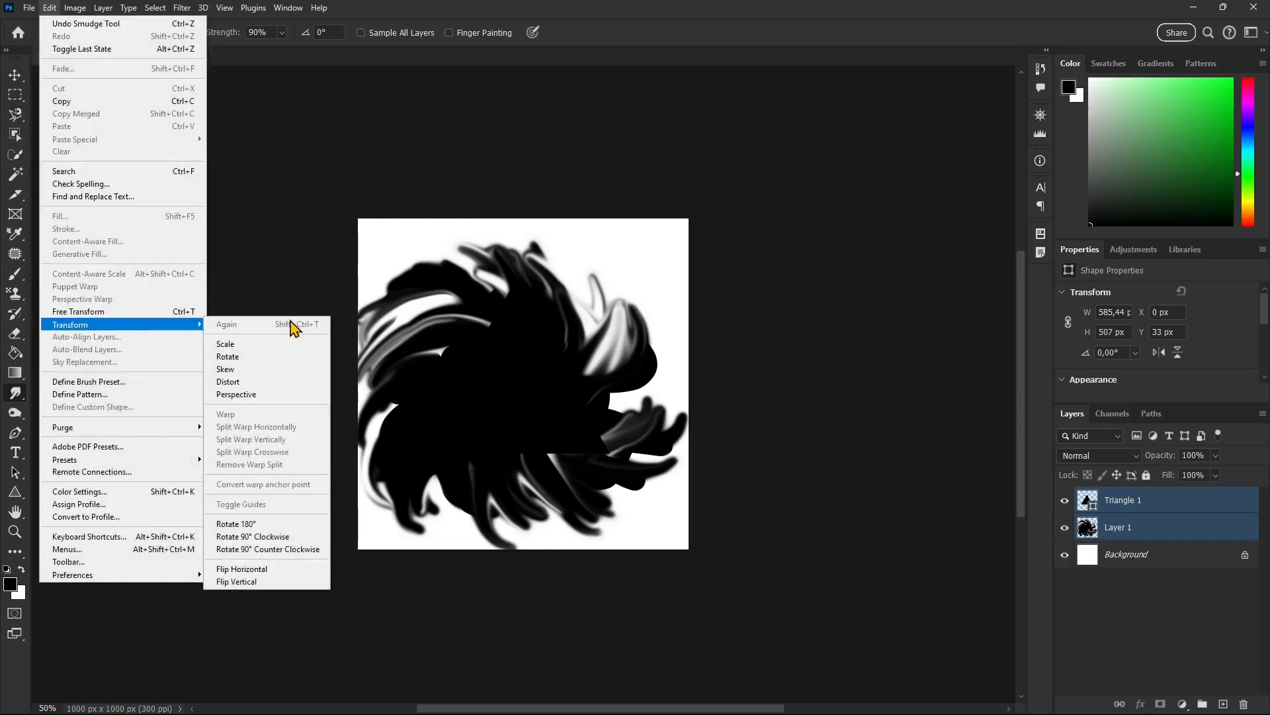
pyautogui.click(318, 346)
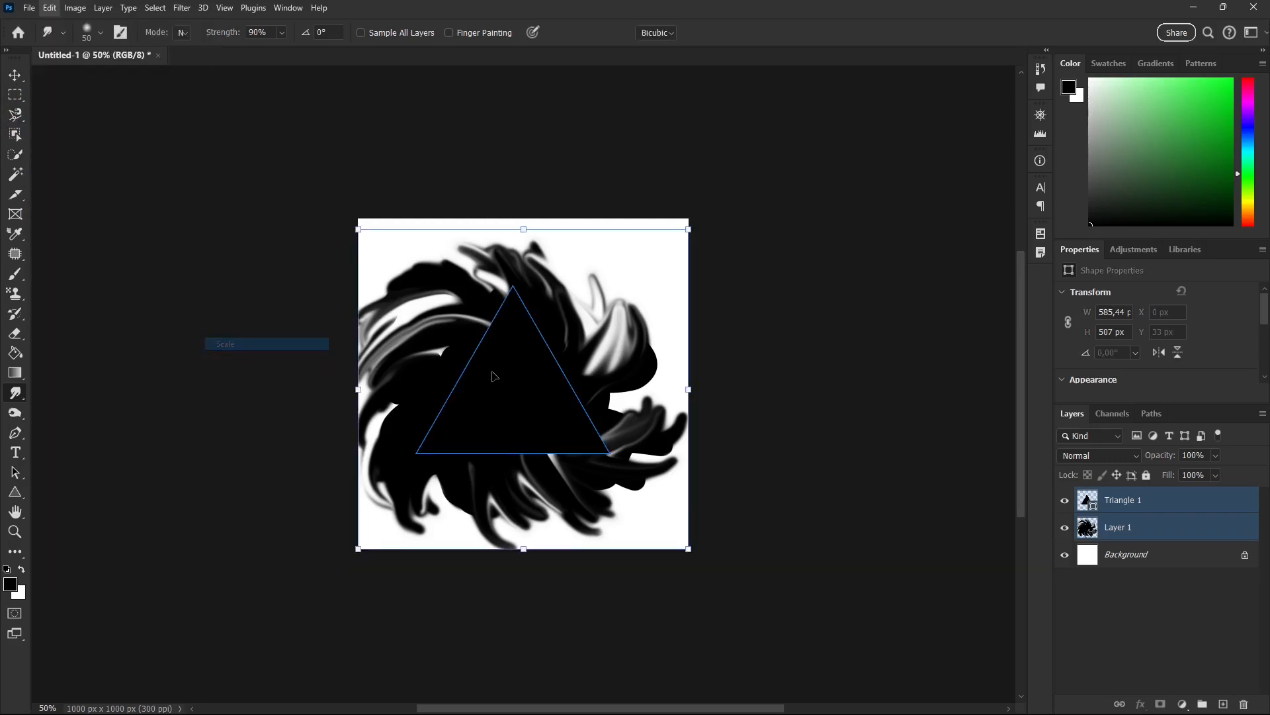
pyautogui.moveTo(358, 549); pyautogui.dragTo(375, 530)
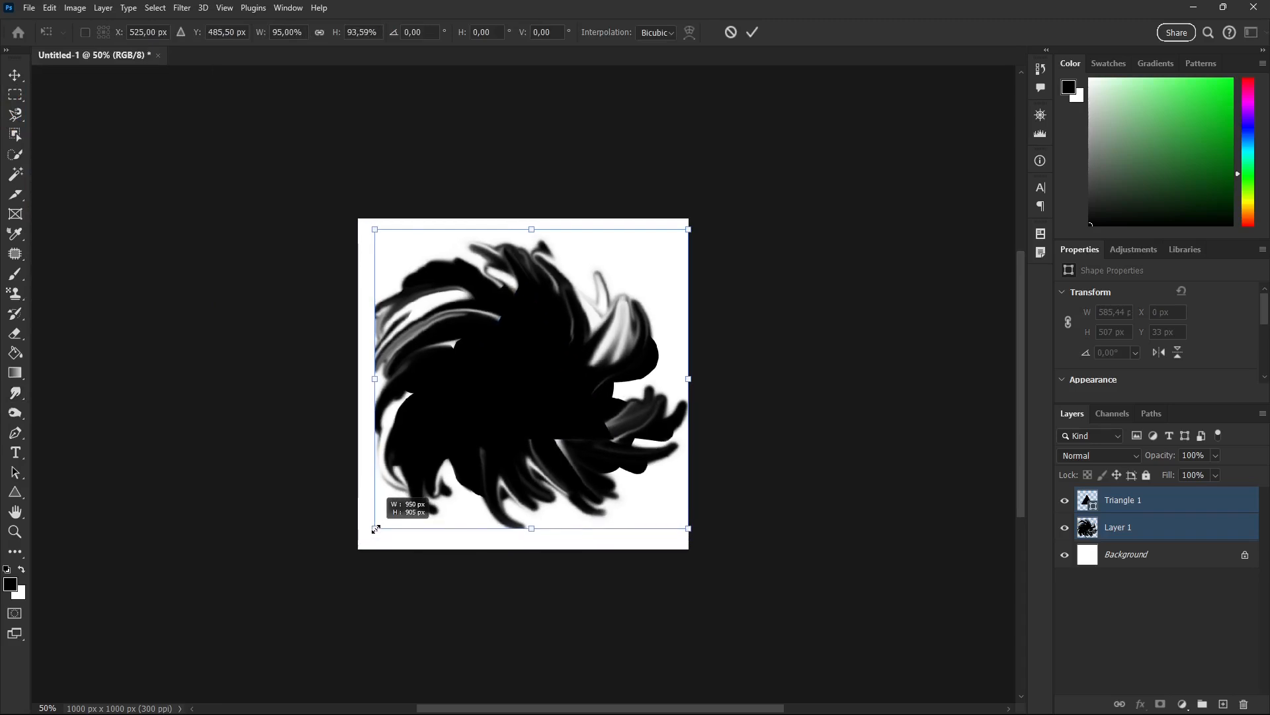
pyautogui.moveTo(689, 528); pyautogui.dragTo(650, 492)
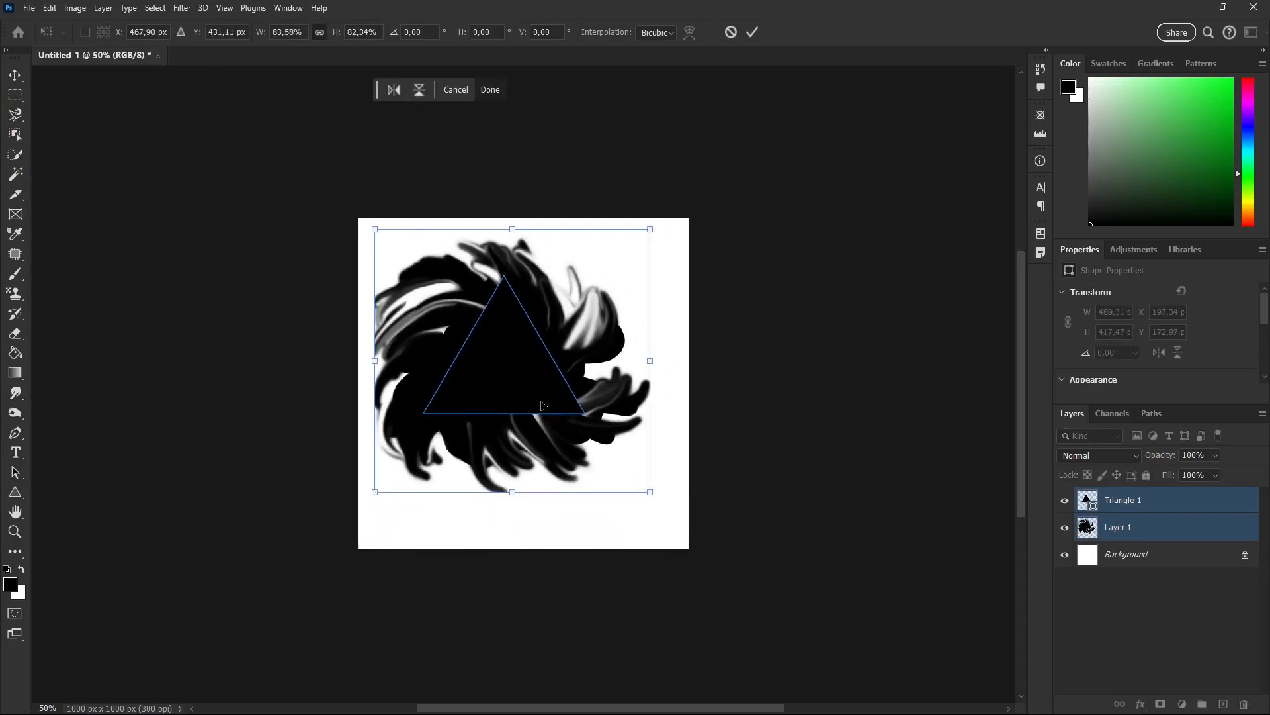
pyautogui.moveTo(374, 230); pyautogui.dragTo(403, 256)
pyautogui.click(753, 33)
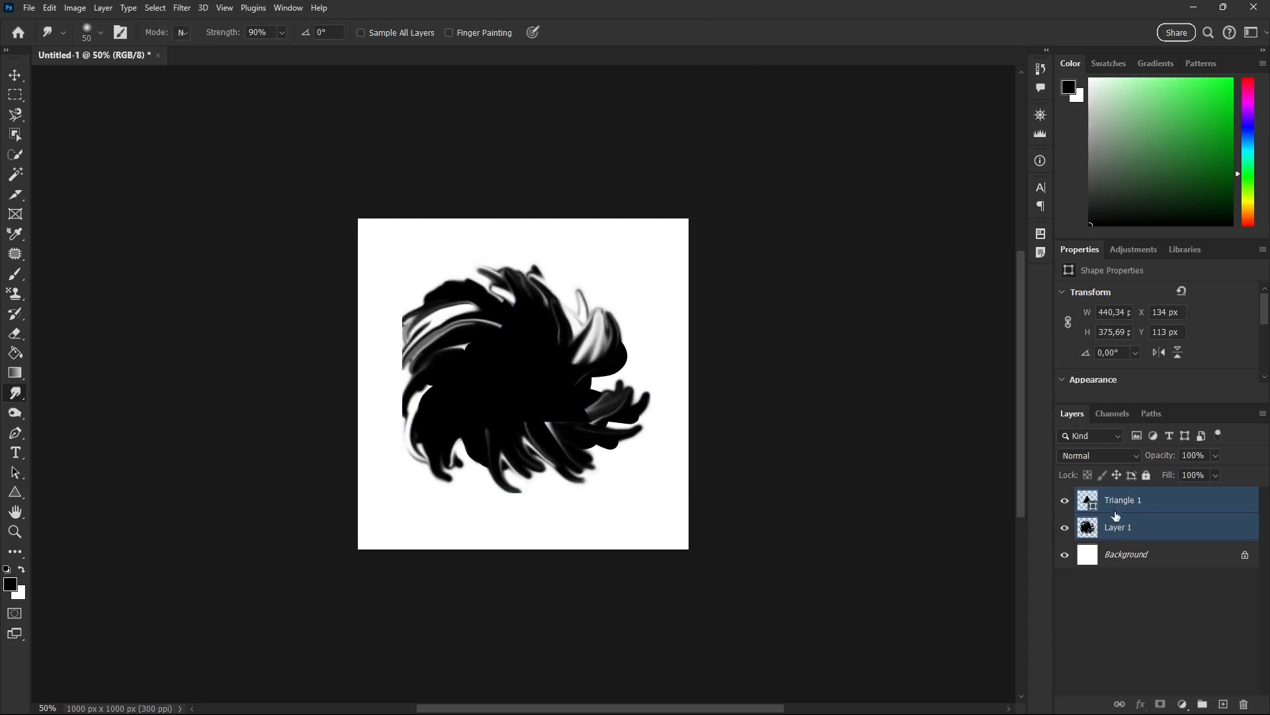
pyautogui.click(1120, 533)
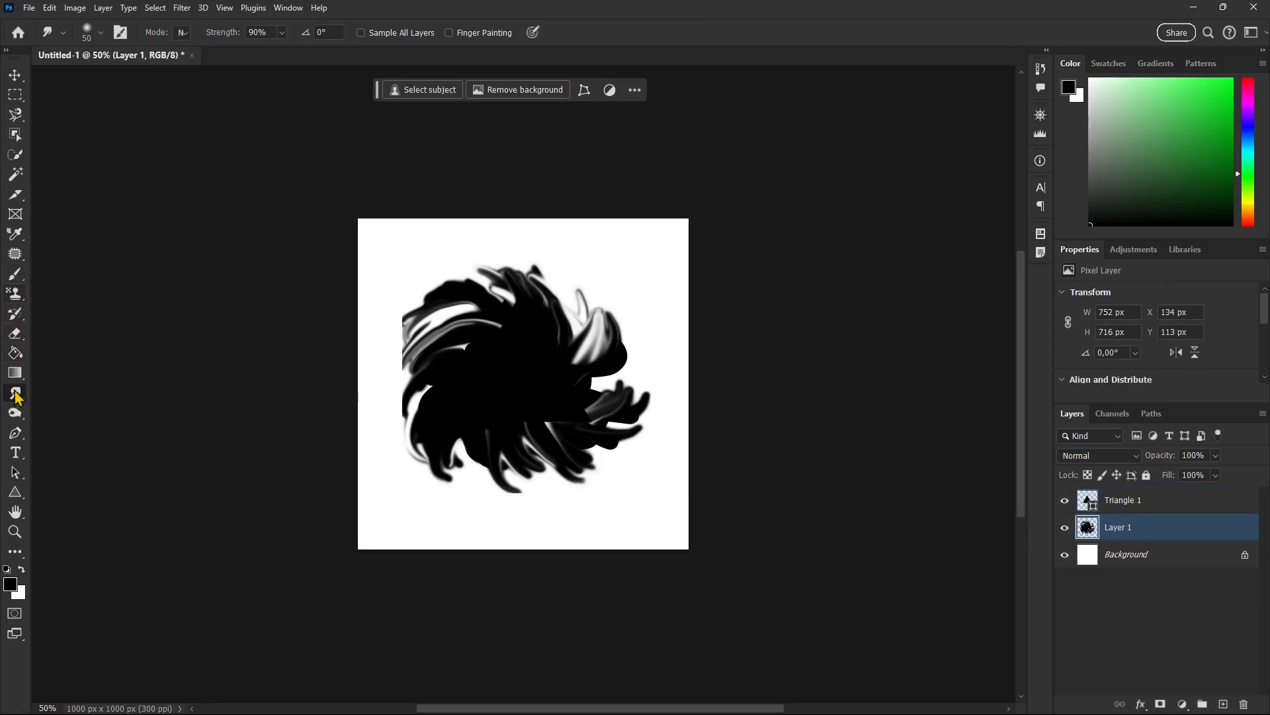
pyautogui.press('g')
pyautogui.moveTo(433, 382); pyautogui.dragTo(379, 414)
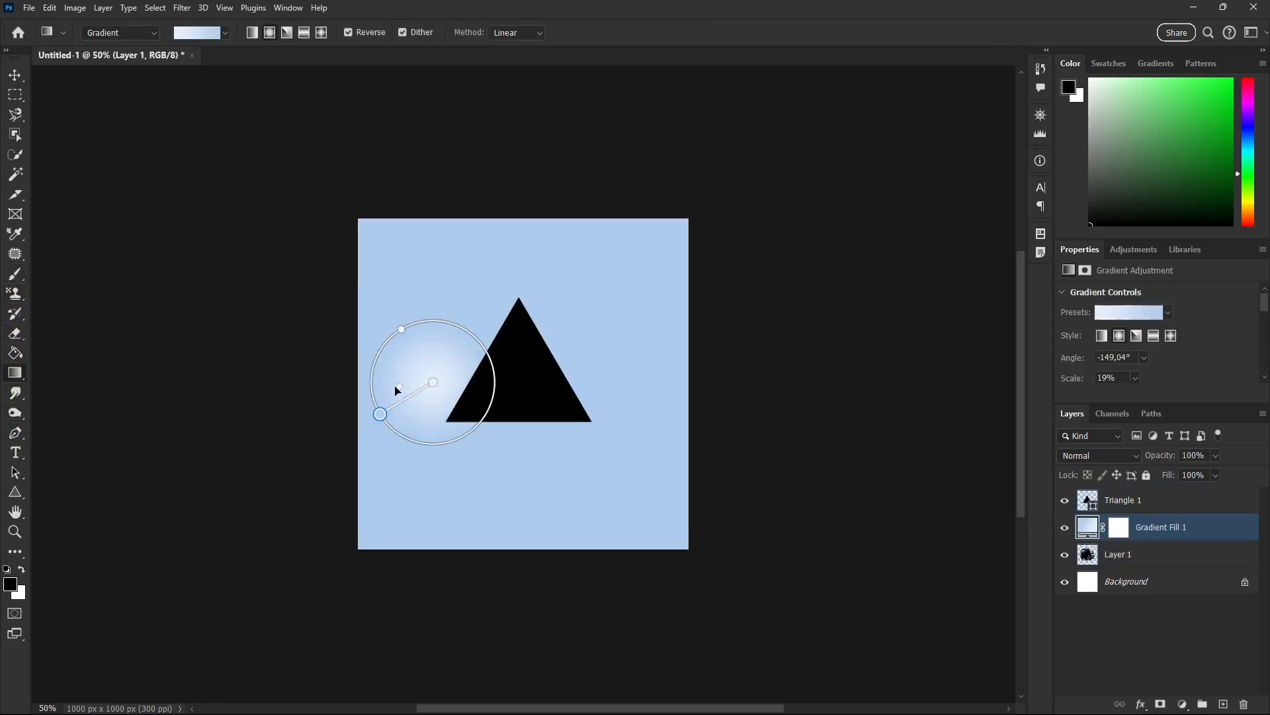
pyautogui.hotkey('ctrl', 'z')
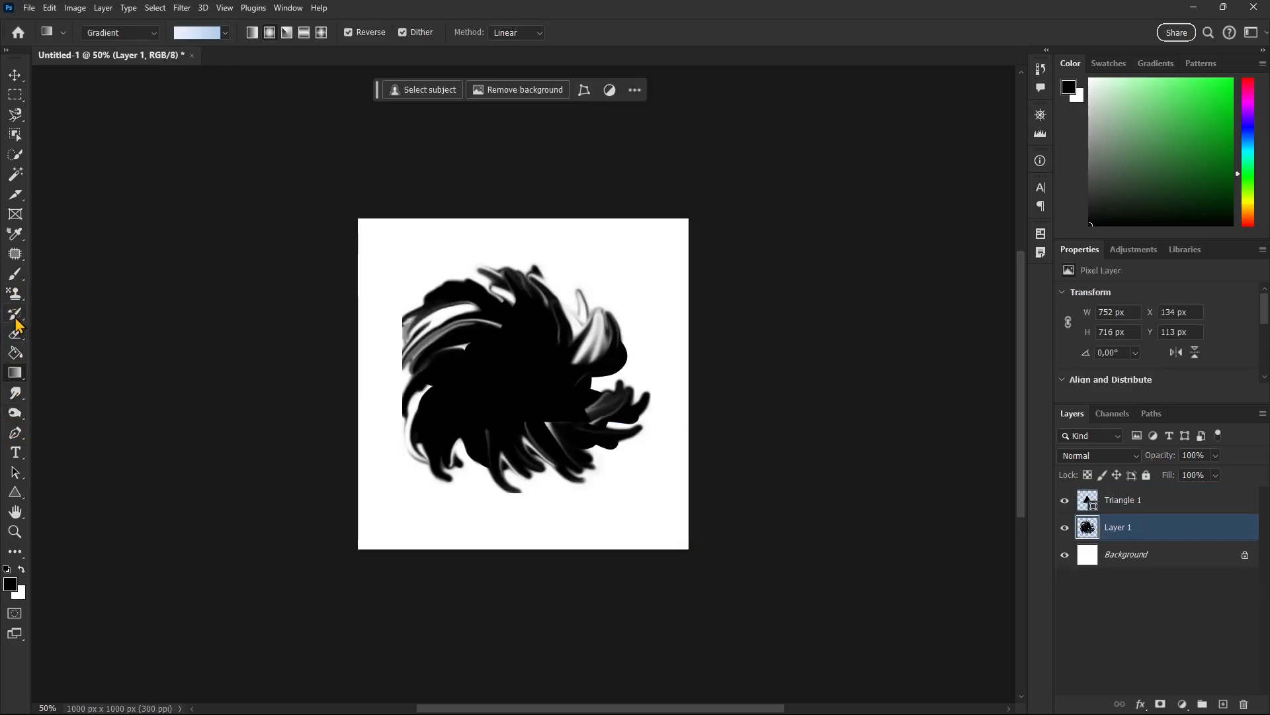
# Smudge the edges of the swirl on Layer 1 outward into pointed strands, hiding the cut-off side.
pyautogui.click(15, 392)
pyautogui.moveTo(428, 387)
pyautogui.mouseDown()
pyautogui.moveTo(396, 415)
pyautogui.moveTo(397, 314)
pyautogui.moveTo(387, 357)
pyautogui.moveTo(446, 410)
pyautogui.moveTo(430, 467)
pyautogui.moveTo(453, 483)
pyautogui.moveTo(519, 403)
pyautogui.moveTo(592, 384)
pyautogui.moveTo(593, 305)
pyautogui.moveTo(490, 248)
pyautogui.moveTo(431, 300)
pyautogui.moveTo(439, 341)
pyautogui.moveTo(410, 357)
pyautogui.moveTo(411, 414)
pyautogui.moveTo(525, 336)
pyautogui.mouseUp()
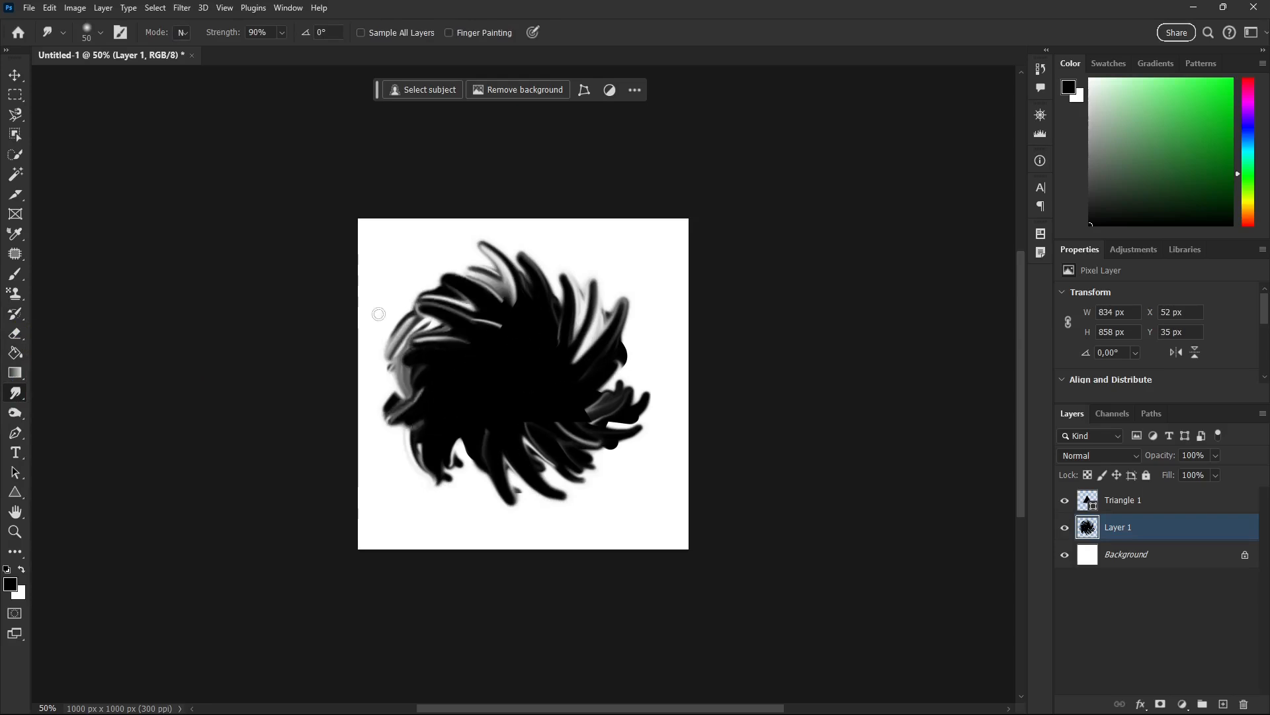
# Define a brush preset from the finished swirl artwork, keeping the suggested name.
pyautogui.click(50, 8)
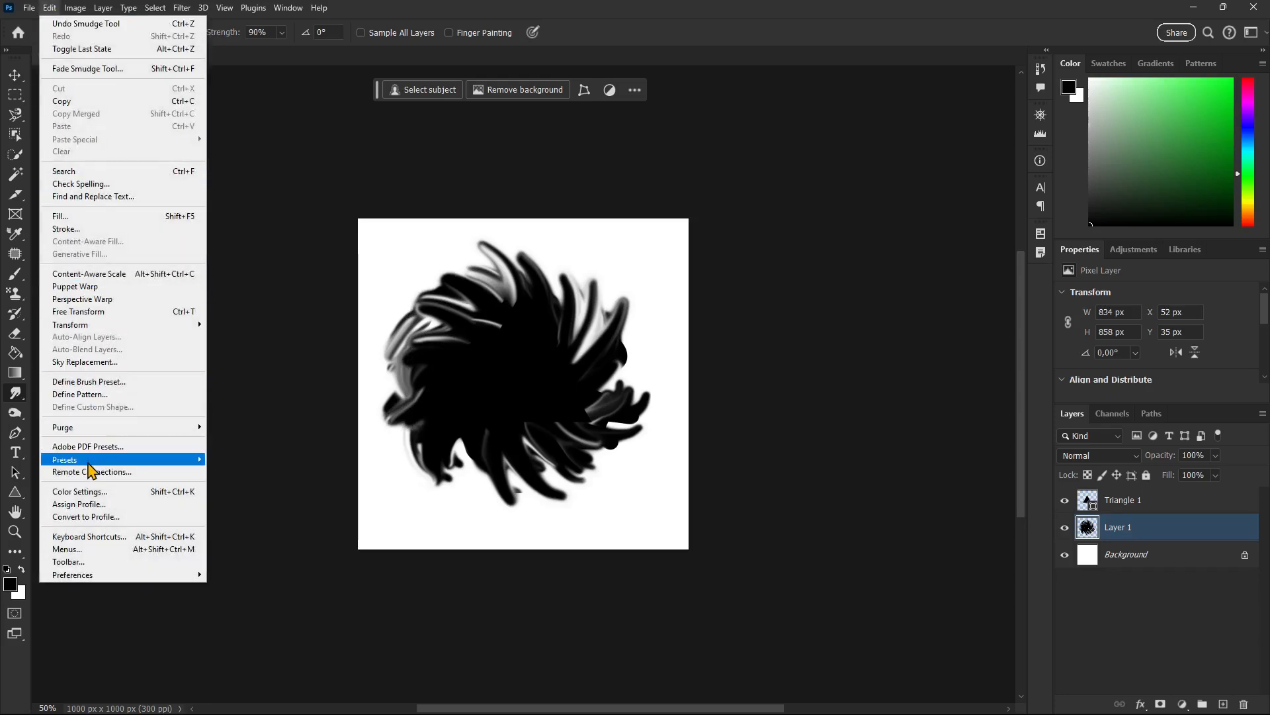
pyautogui.click(93, 383)
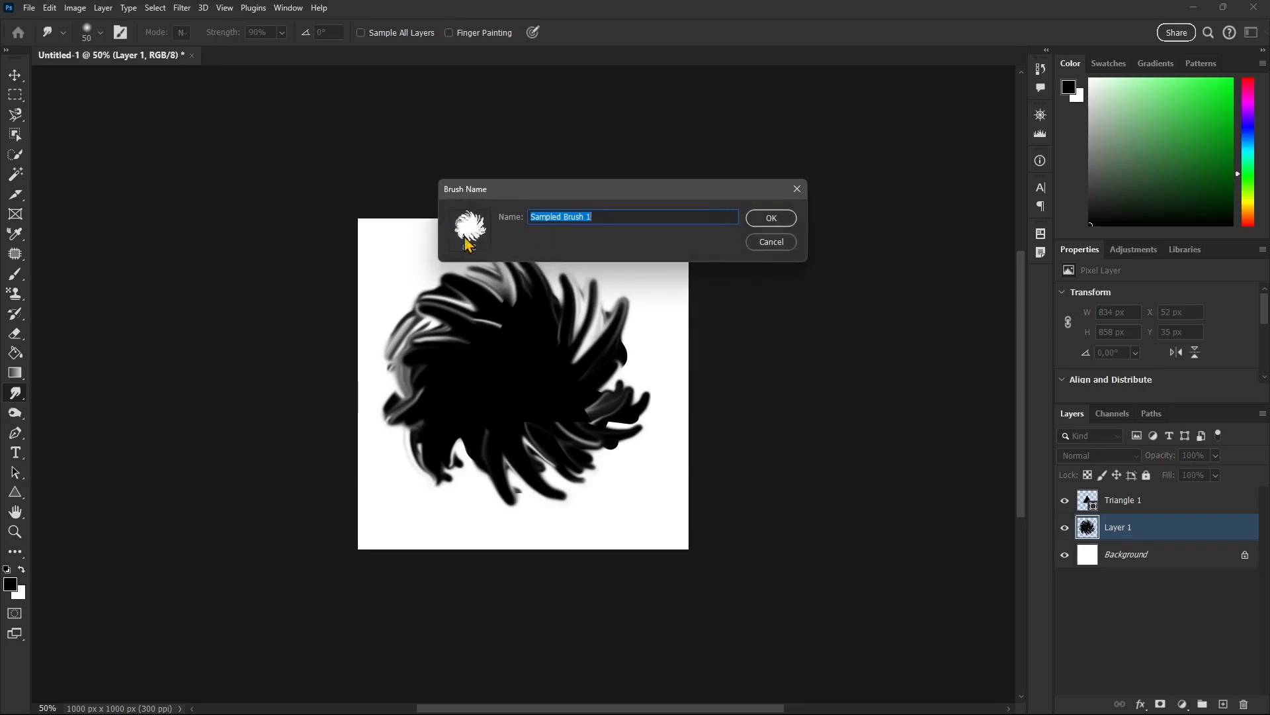
pyautogui.click(774, 218)
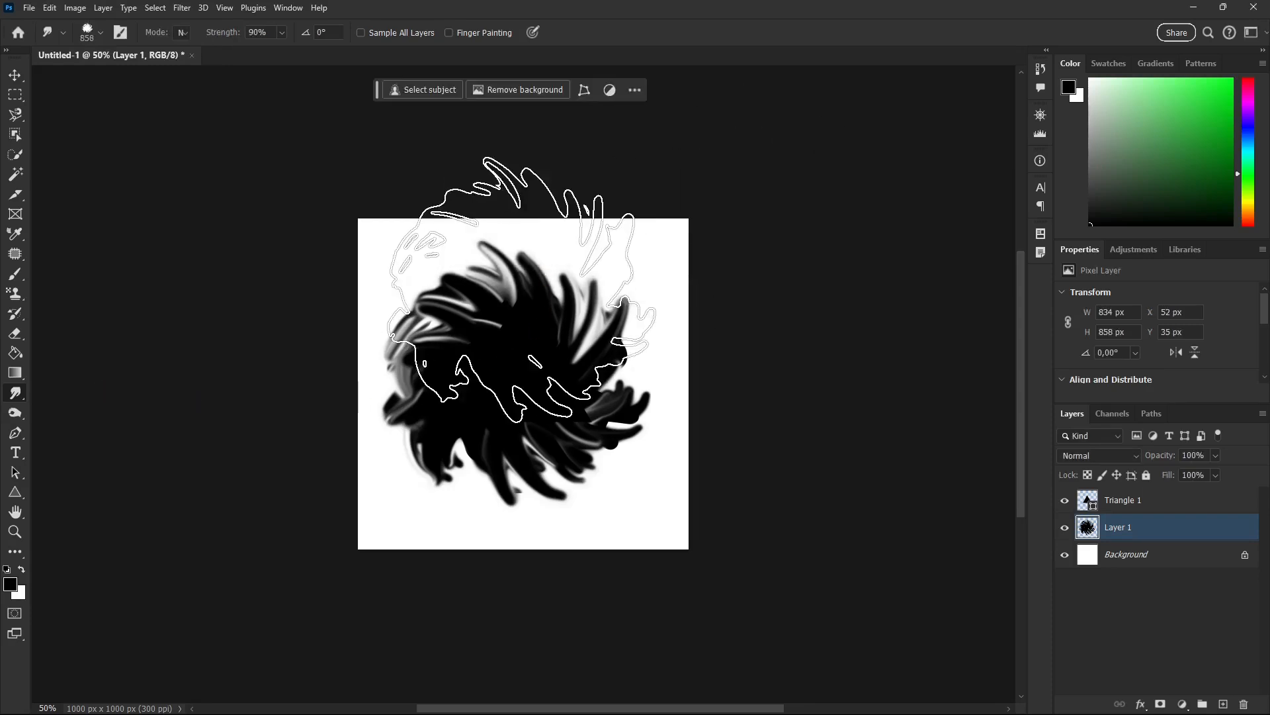
pyautogui.moveTo(627, 283)
pyautogui.mouseDown()
pyautogui.moveTo(560, 280)
pyautogui.moveTo(514, 311)
pyautogui.moveTo(493, 384)
pyautogui.moveTo(562, 351)
pyautogui.moveTo(622, 384)
pyautogui.moveTo(575, 359)
pyautogui.moveTo(602, 426)
pyautogui.moveTo(417, 335)
pyautogui.mouseUp()
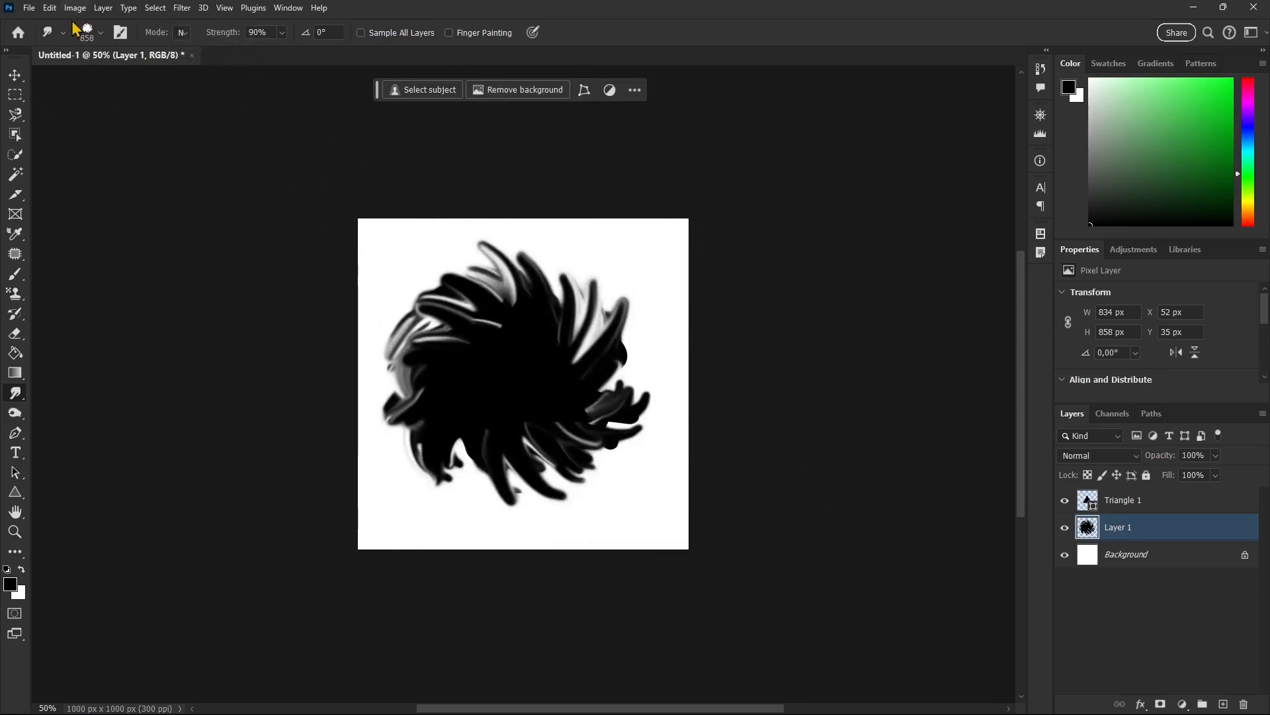
# Create a new 1920 × 1080 px document at 72 ppi with margin guides.
pyautogui.click(29, 8)
pyautogui.click(37, 24)
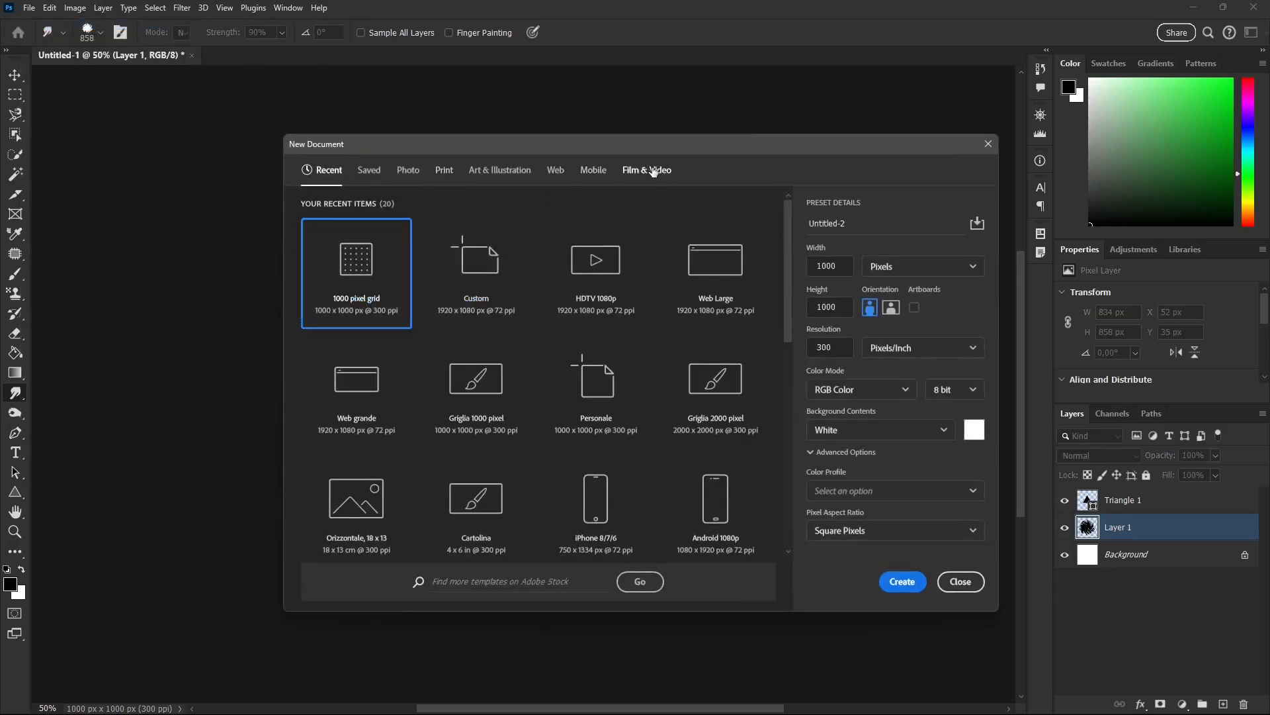
pyautogui.click(647, 170)
pyautogui.click(904, 580)
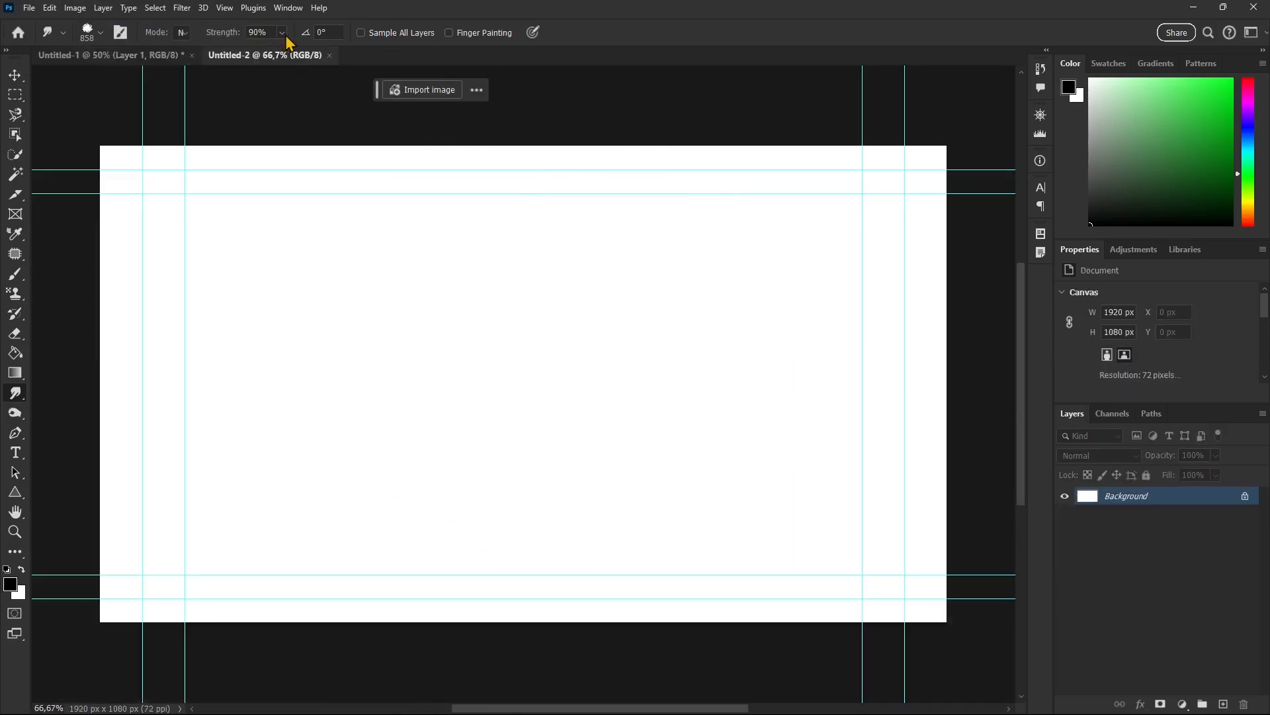
# Paint a thick black zigzag near the canvas's upper left corner using the 63 px hard round brush.
pyautogui.click(93, 41)
pyautogui.moveTo(118, 71)
pyautogui.mouseDown()
pyautogui.moveTo(150, 80)
pyautogui.moveTo(108, 79)
pyautogui.mouseUp()
pyautogui.click(428, 3)
pyautogui.click(16, 273)
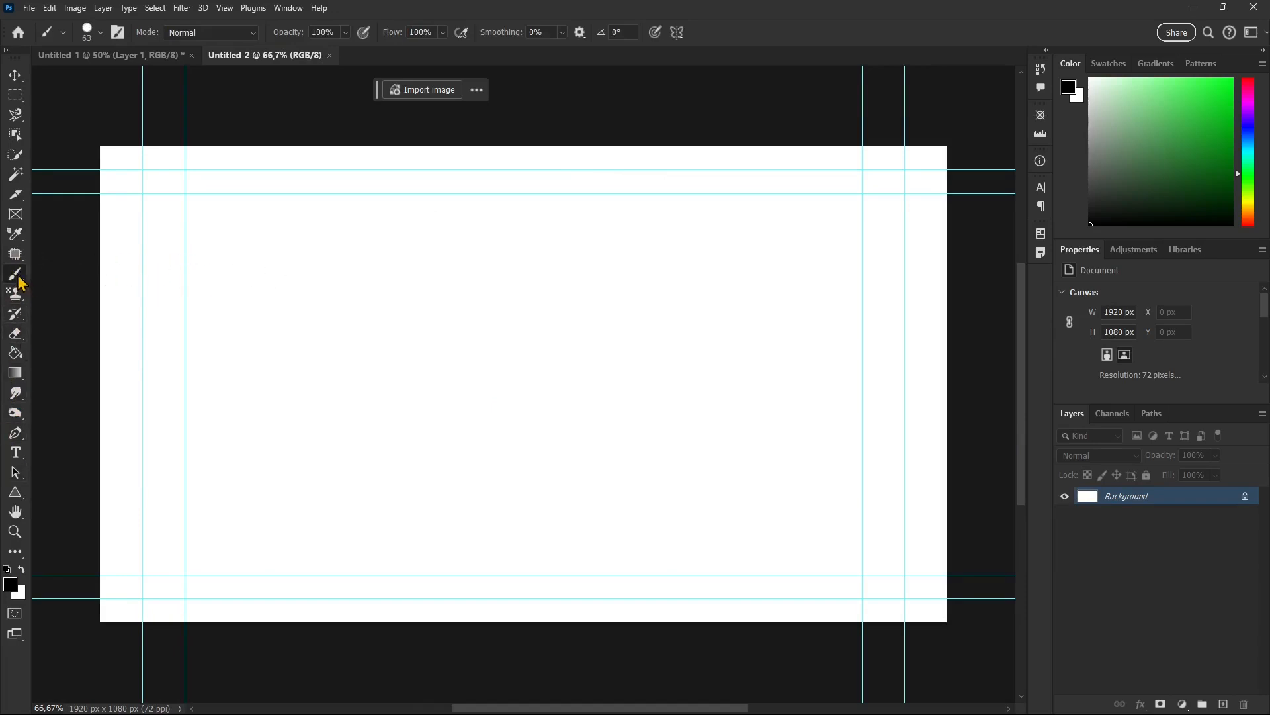
pyautogui.moveTo(222, 238)
pyautogui.mouseDown()
pyautogui.moveTo(284, 269)
pyautogui.moveTo(501, 258)
pyautogui.mouseUp()
# Choose the Sampled Brush 1 preset at 54 px and paint a second black zigzag beneath the first one.
pyautogui.click(100, 33)
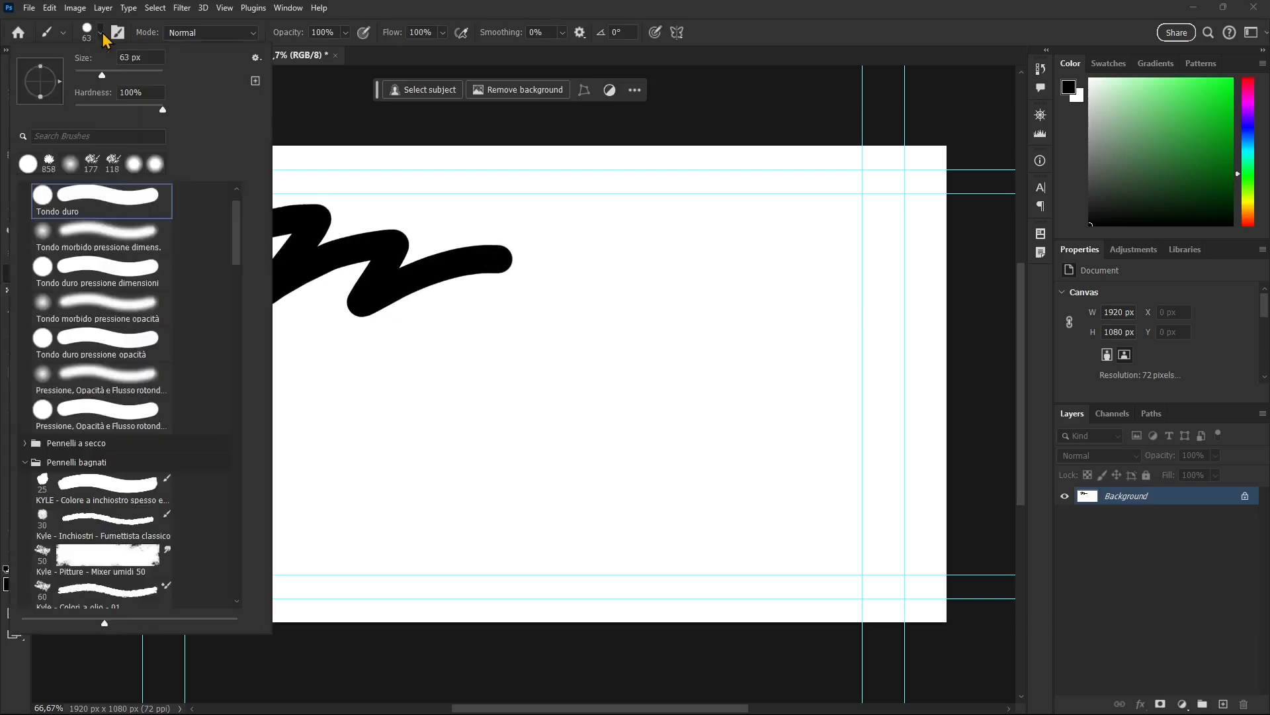
pyautogui.moveTo(236, 213); pyautogui.dragTo(241, 561)
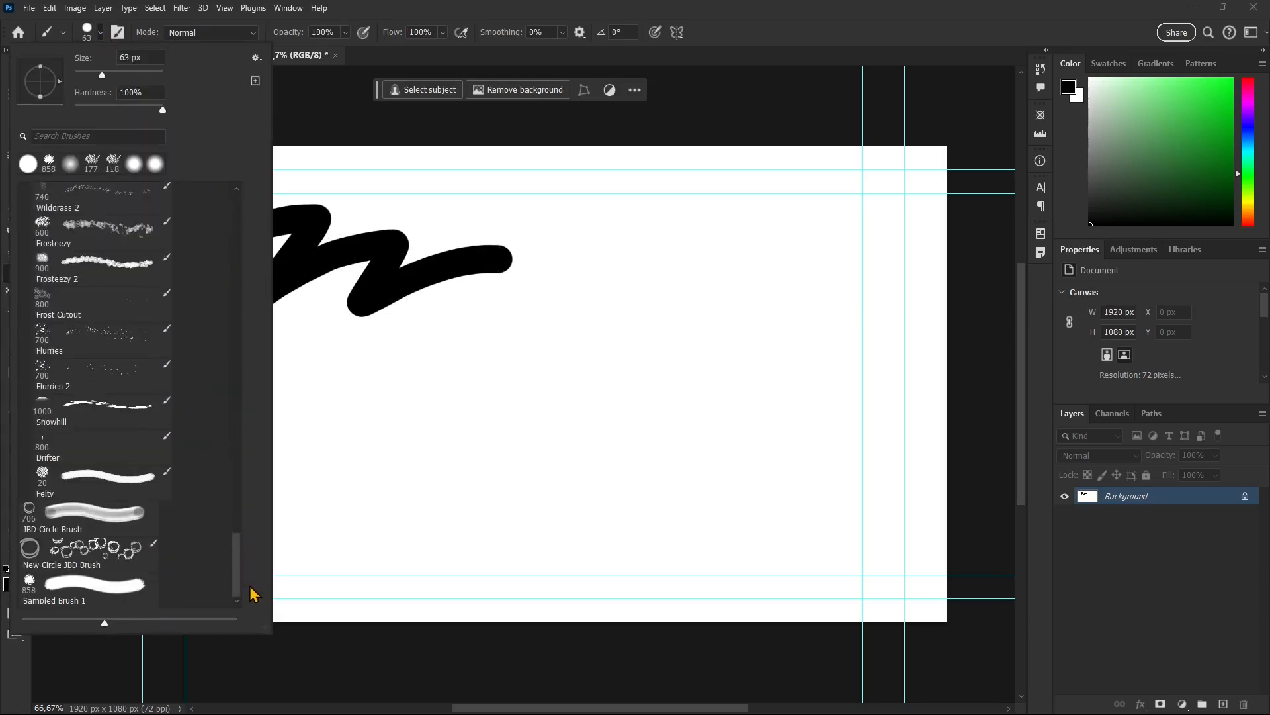
pyautogui.click(66, 592)
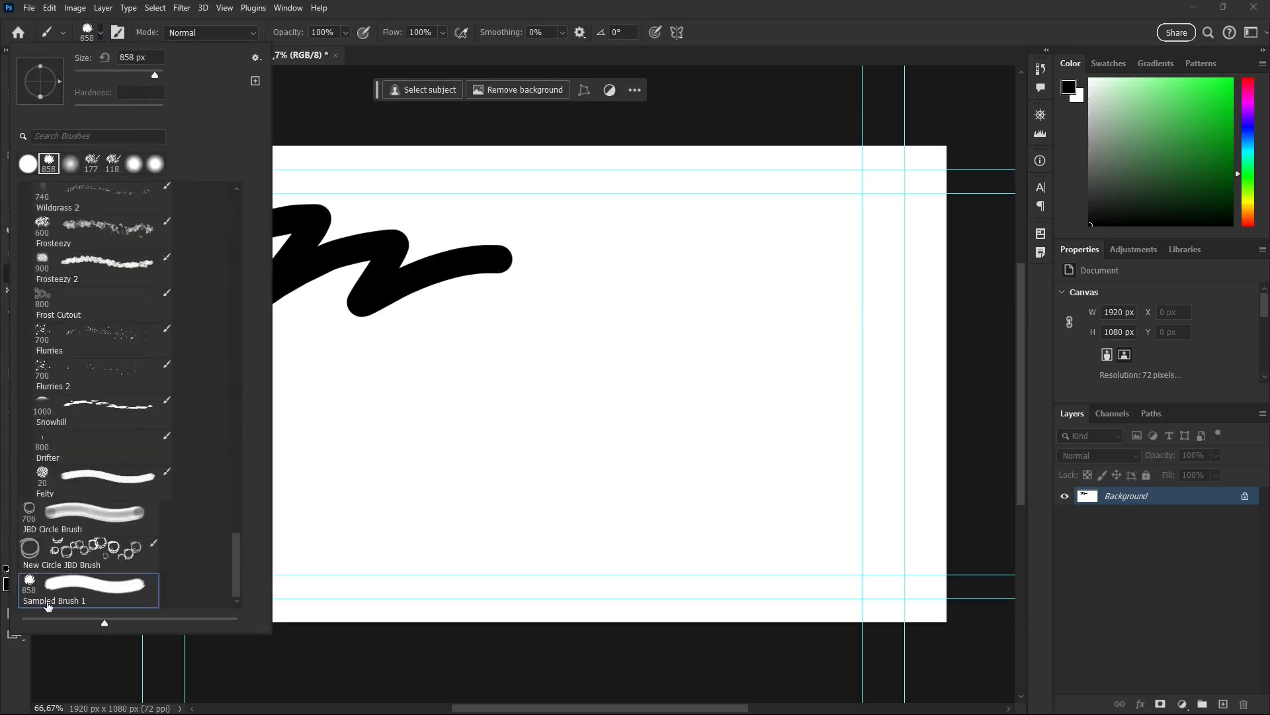
pyautogui.click(318, 21)
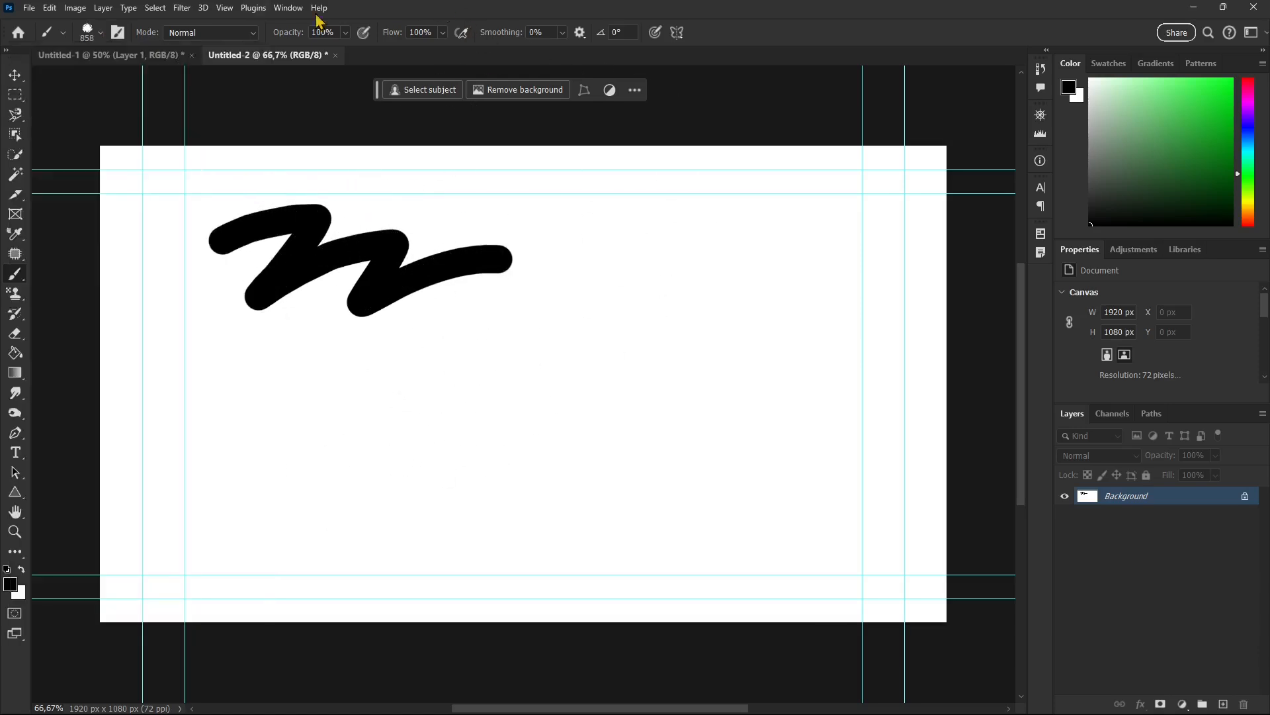
pyautogui.click(102, 35)
pyautogui.moveTo(149, 75); pyautogui.dragTo(97, 75)
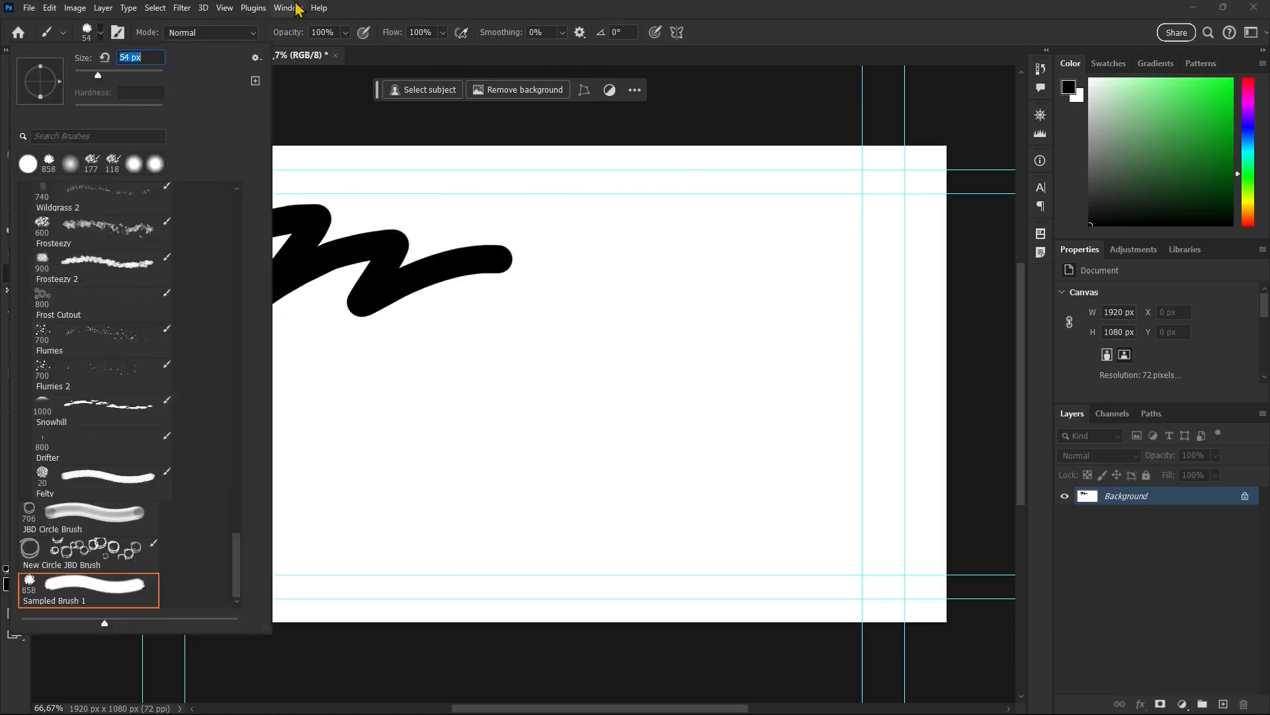
pyautogui.click(351, 82)
pyautogui.moveTo(217, 401)
pyautogui.mouseDown()
pyautogui.moveTo(321, 427)
pyautogui.moveTo(621, 347)
pyautogui.mouseUp()
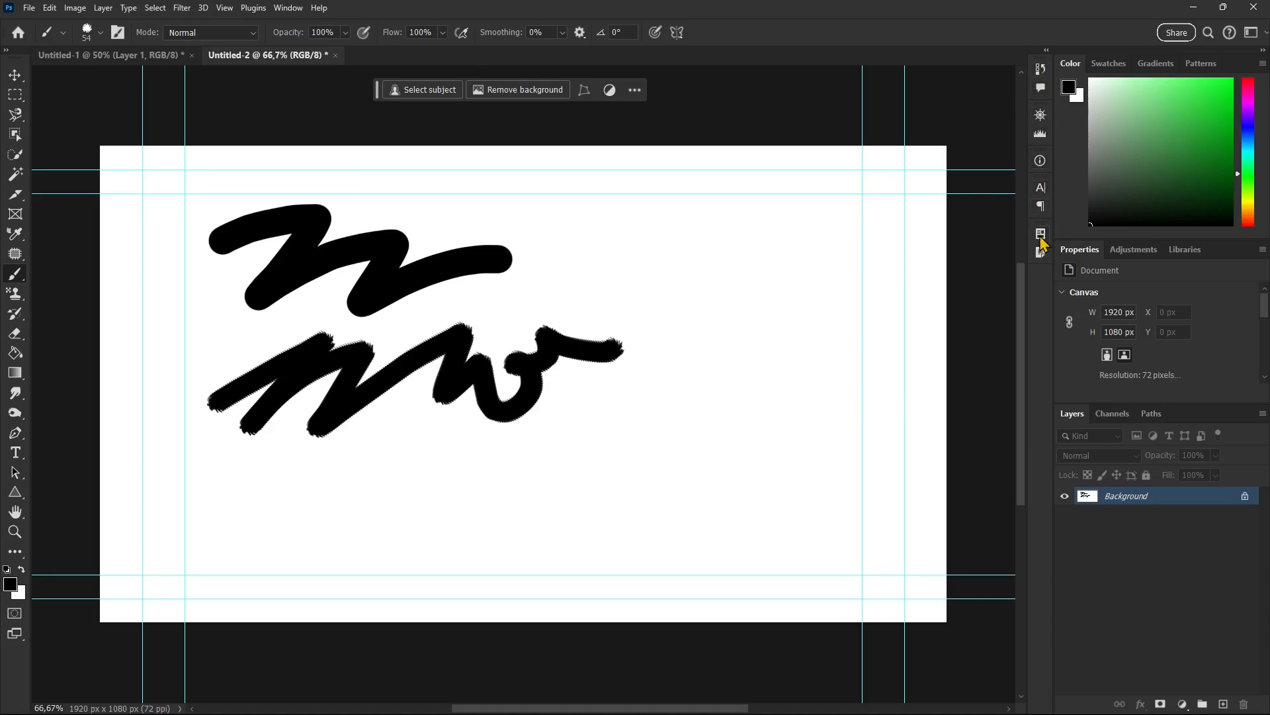
# Turn on Shape Dynamics, Texture and Scattering in the brush settings, with a scatter of 206%.
pyautogui.click(288, 8)
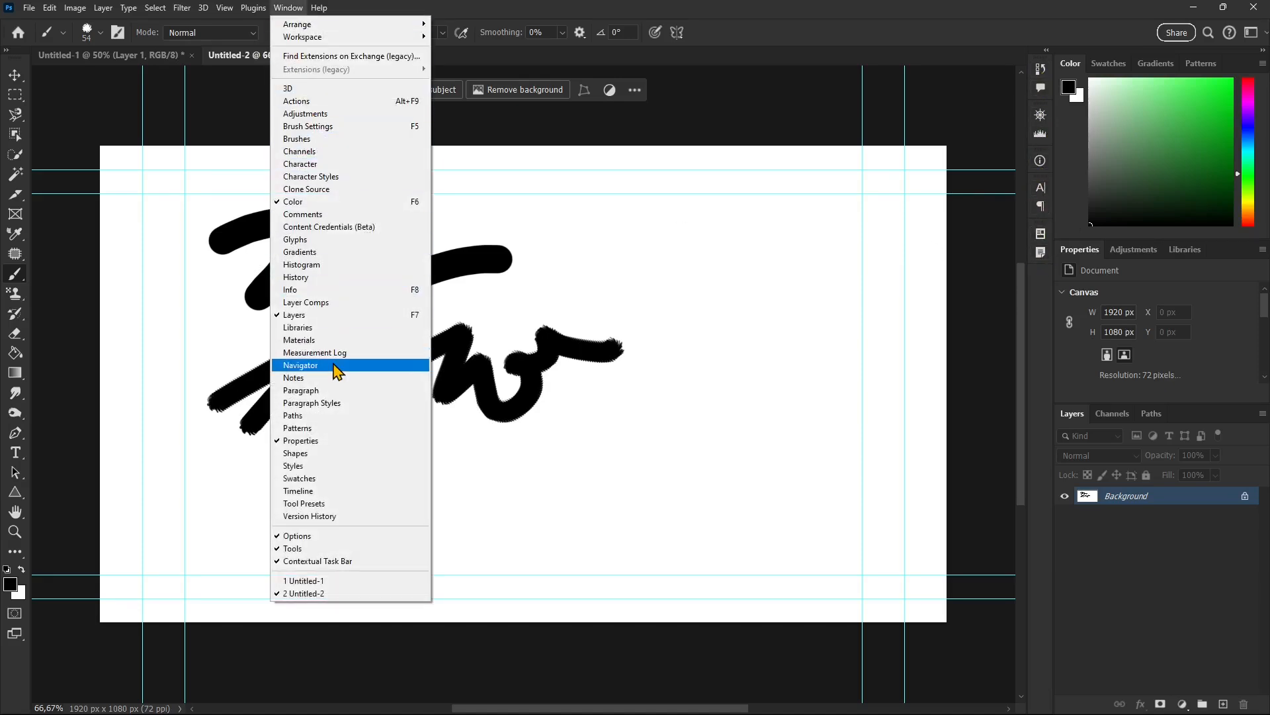
pyautogui.click(312, 125)
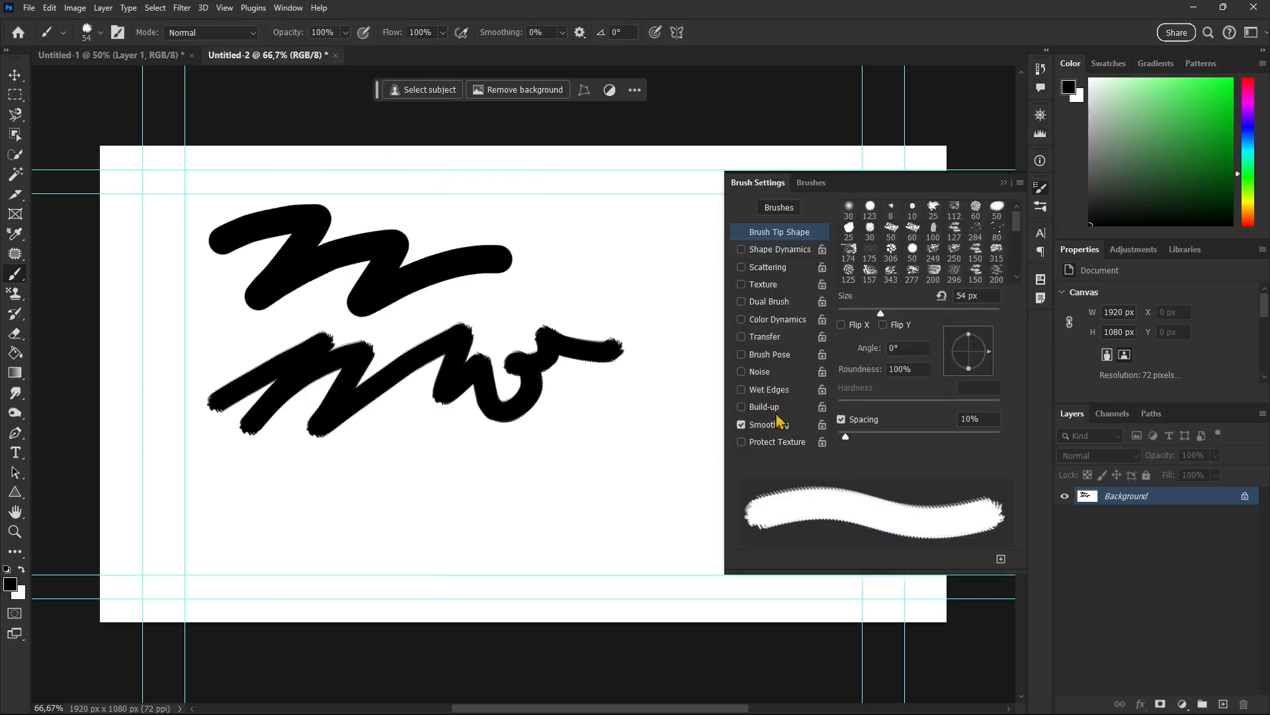
pyautogui.click(742, 251)
pyautogui.click(742, 285)
pyautogui.click(768, 268)
pyautogui.moveTo(861, 223)
pyautogui.mouseDown()
pyautogui.moveTo(902, 232)
pyautogui.moveTo(871, 229)
pyautogui.mouseUp()
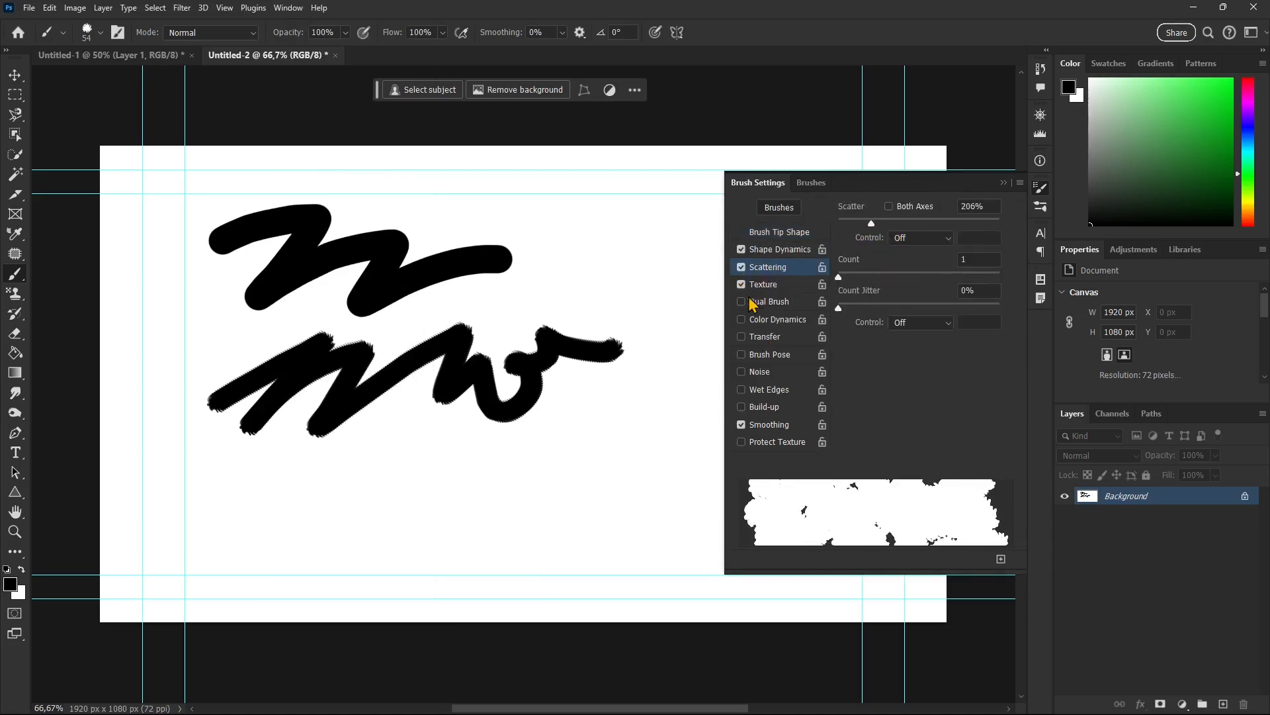
# Turn on Dual Brush, Color Dynamics, Transfer, Brush Pose, Wet Edges and Build-up for the brush.
pyautogui.click(742, 407)
pyautogui.click(742, 389)
pyautogui.click(741, 355)
pyautogui.click(742, 336)
pyautogui.click(742, 320)
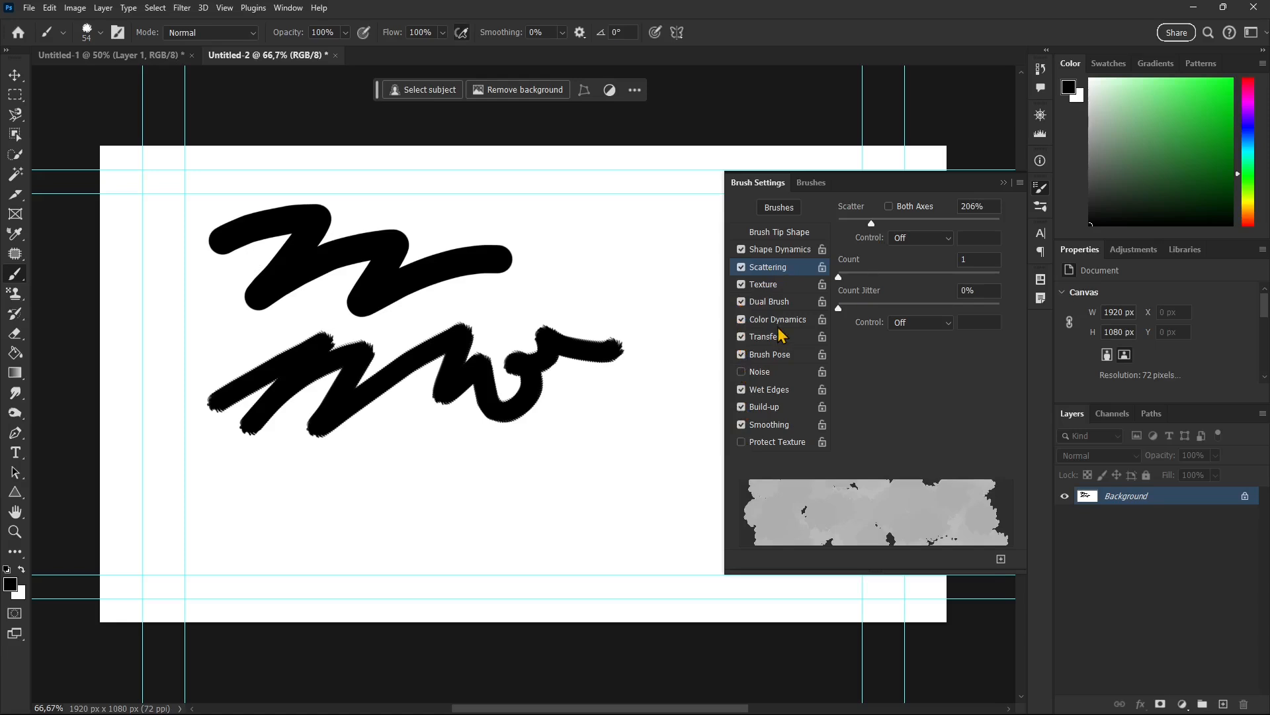
# Set the Color Dynamics jitters to 36% foreground/background, 32% hue, 30% saturation and 24% brightness.
pyautogui.click(809, 318)
pyautogui.moveTo(883, 238); pyautogui.dragTo(899, 238)
pyautogui.moveTo(853, 290)
pyautogui.mouseDown()
pyautogui.moveTo(890, 289)
pyautogui.moveTo(877, 352)
pyautogui.mouseUp()
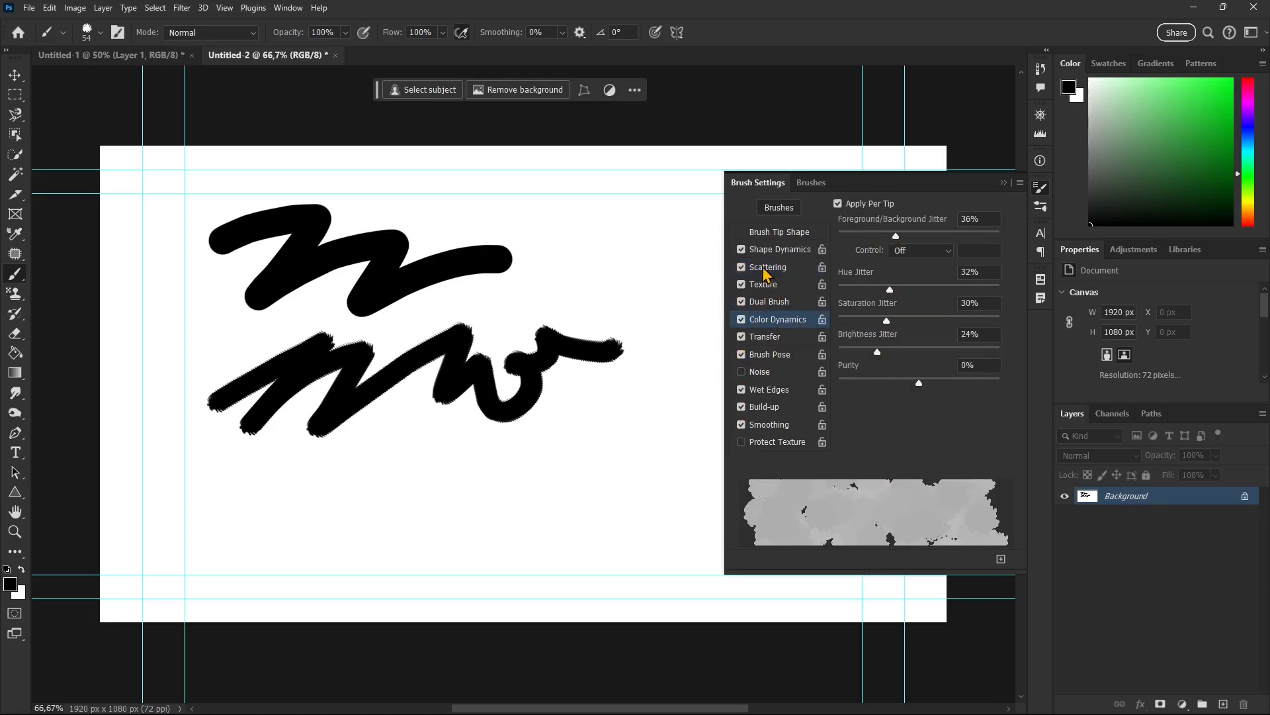
# Set the foreground color to deep blue and paint scattered, color-varied strokes across the middle and lower canvas.
pyautogui.click(10, 584)
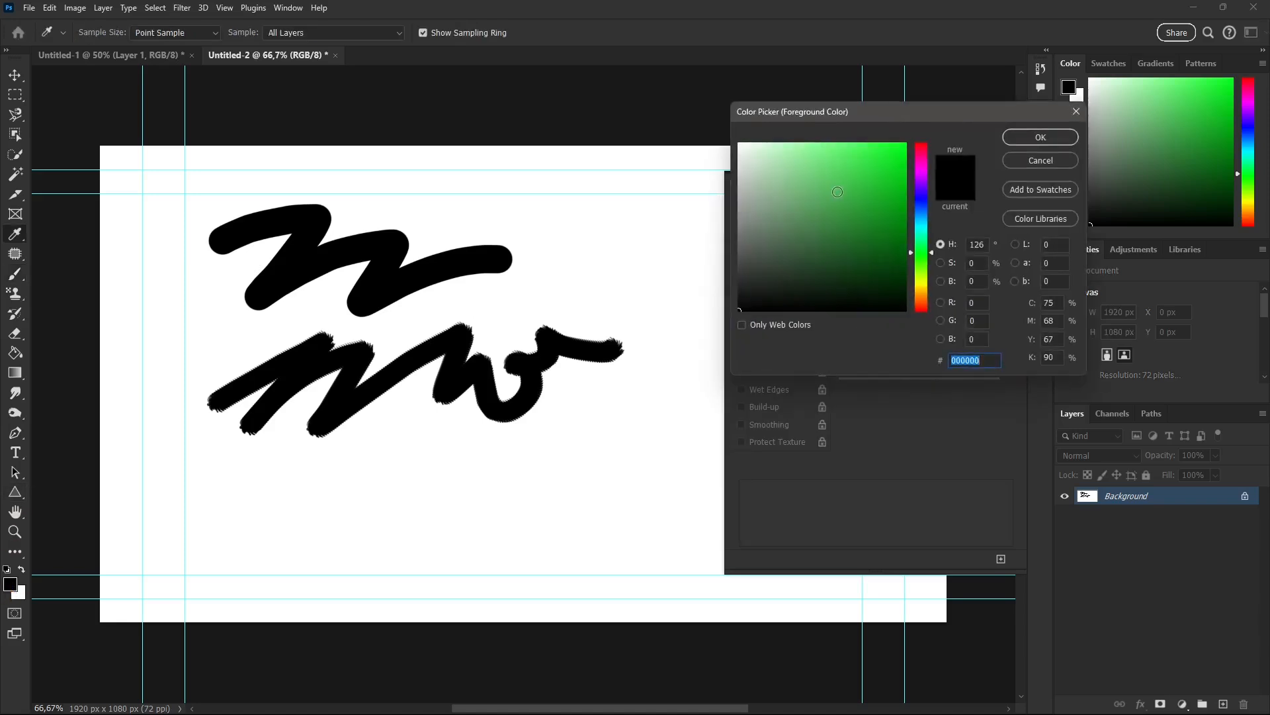
pyautogui.moveTo(837, 192); pyautogui.dragTo(901, 186)
pyautogui.click(923, 202)
pyautogui.click(906, 211)
pyautogui.click(925, 206)
pyautogui.click(1041, 137)
pyautogui.moveTo(516, 411)
pyautogui.mouseDown()
pyautogui.moveTo(423, 463)
pyautogui.moveTo(483, 503)
pyautogui.mouseUp()
pyautogui.moveTo(601, 511)
pyautogui.mouseDown()
pyautogui.moveTo(649, 410)
pyautogui.moveTo(641, 244)
pyautogui.moveTo(582, 278)
pyautogui.moveTo(568, 403)
pyautogui.moveTo(272, 510)
pyautogui.moveTo(641, 454)
pyautogui.moveTo(523, 424)
pyautogui.mouseUp()
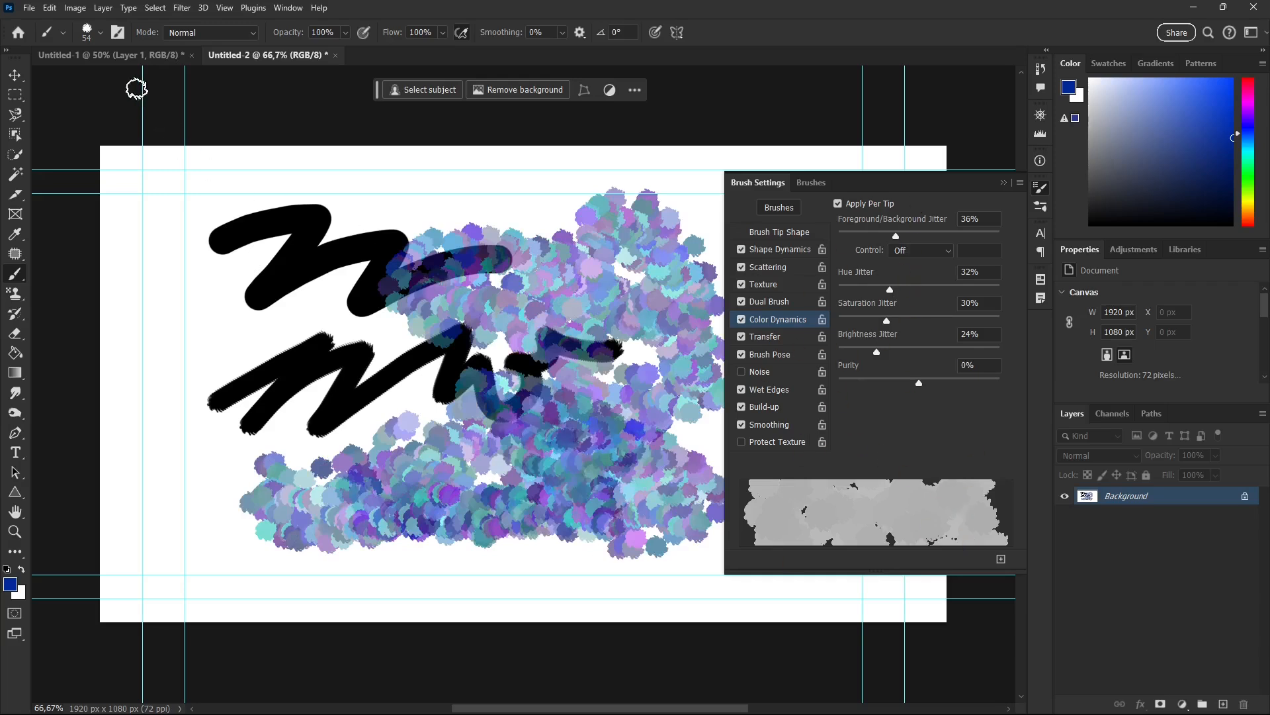
# Save the modified brush as preset Sampled Brush 1 1 including tool settings, and switch back to Sampled Brush 1.
pyautogui.click(99, 34)
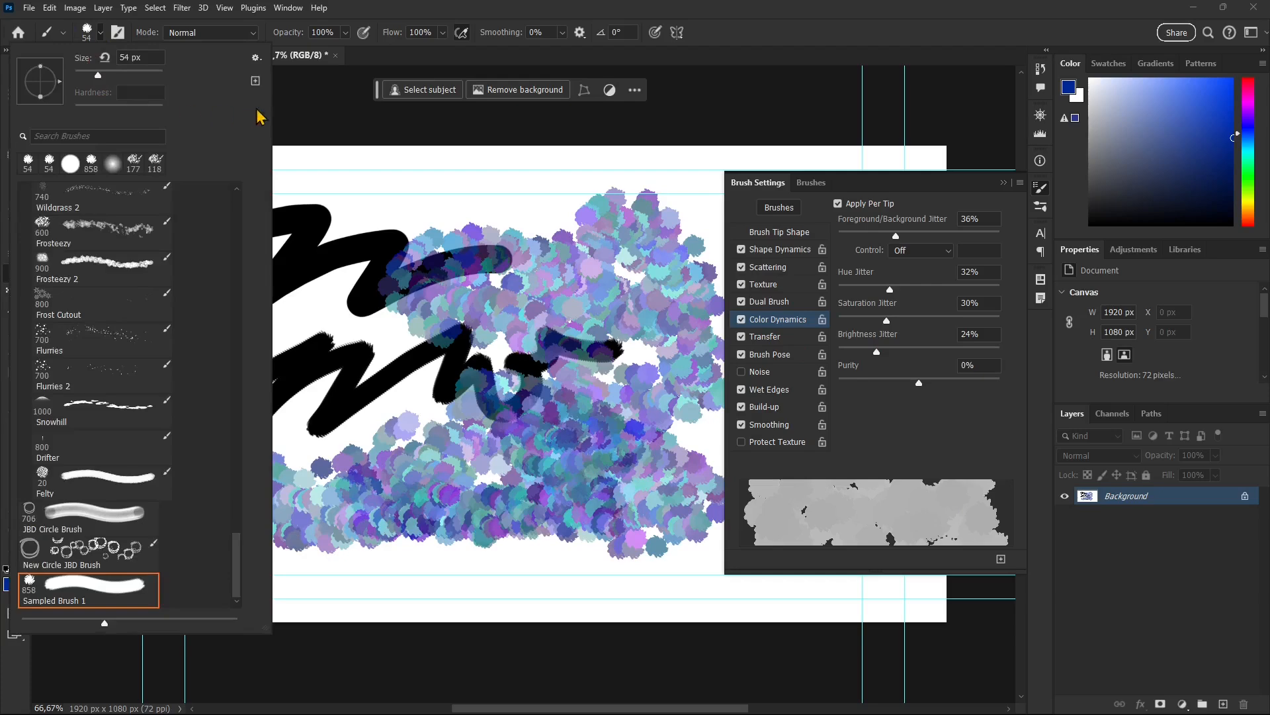
pyautogui.click(256, 80)
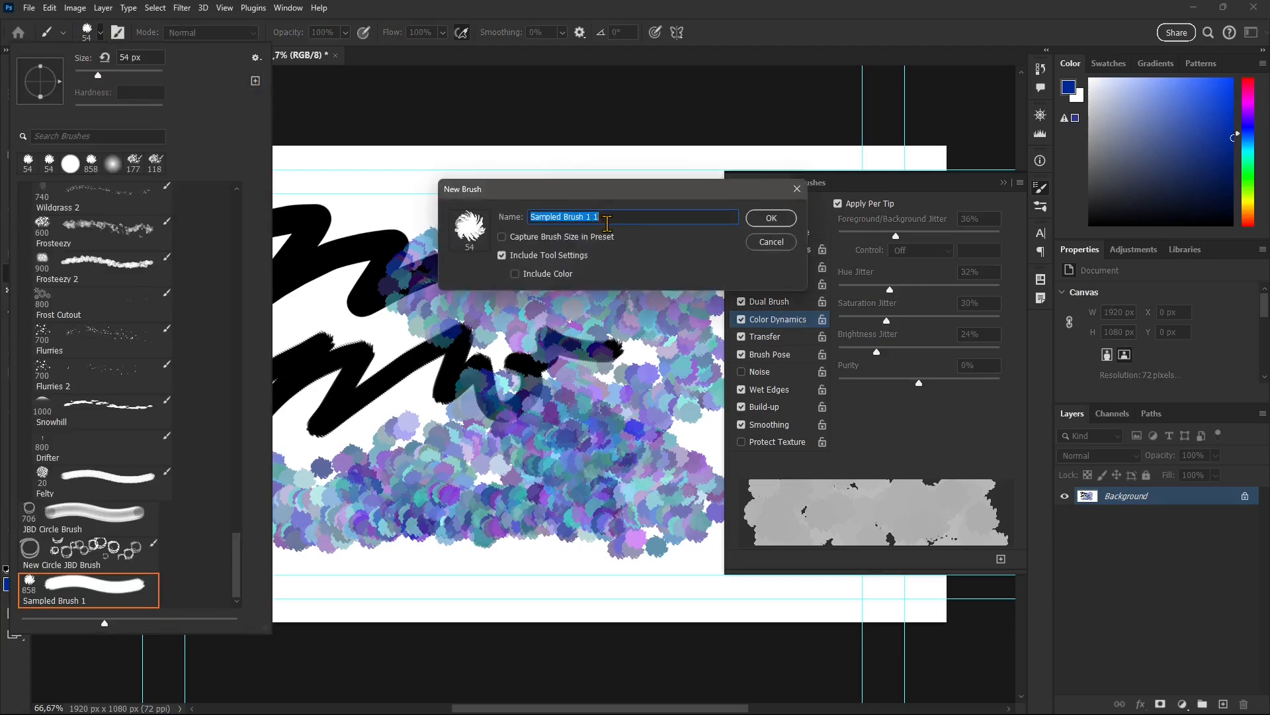
pyautogui.click(770, 219)
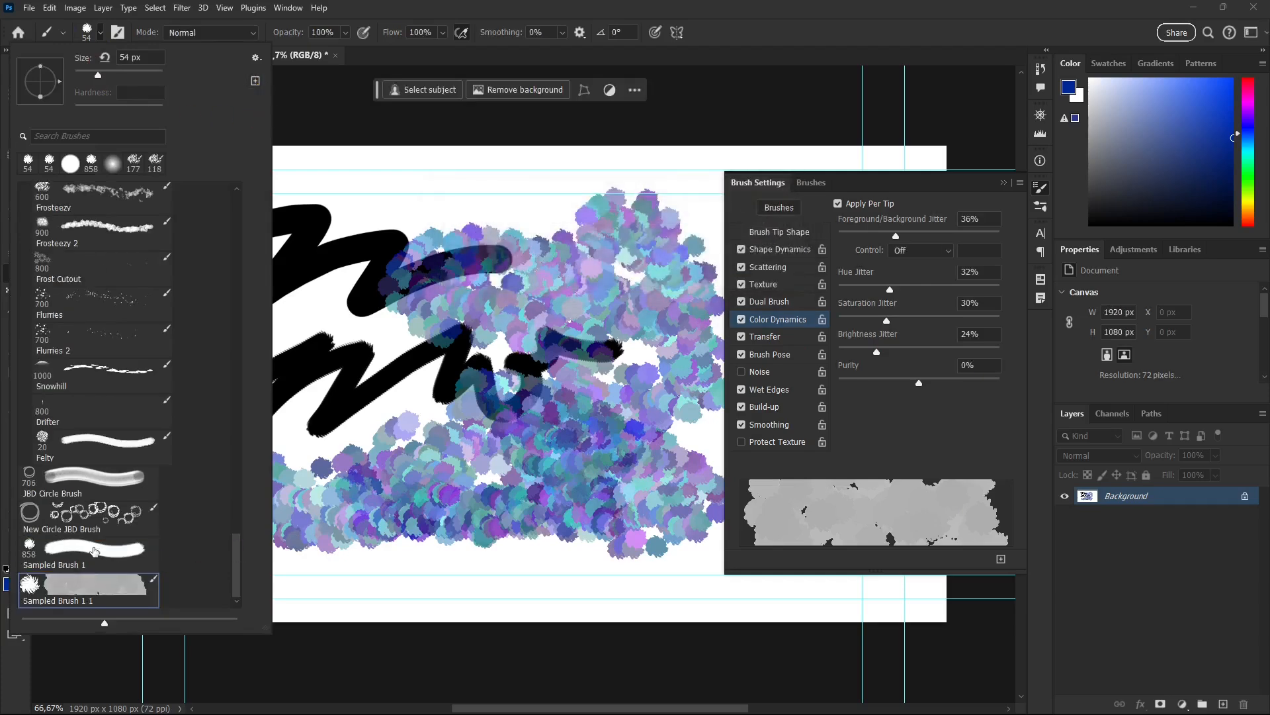
pyautogui.click(117, 554)
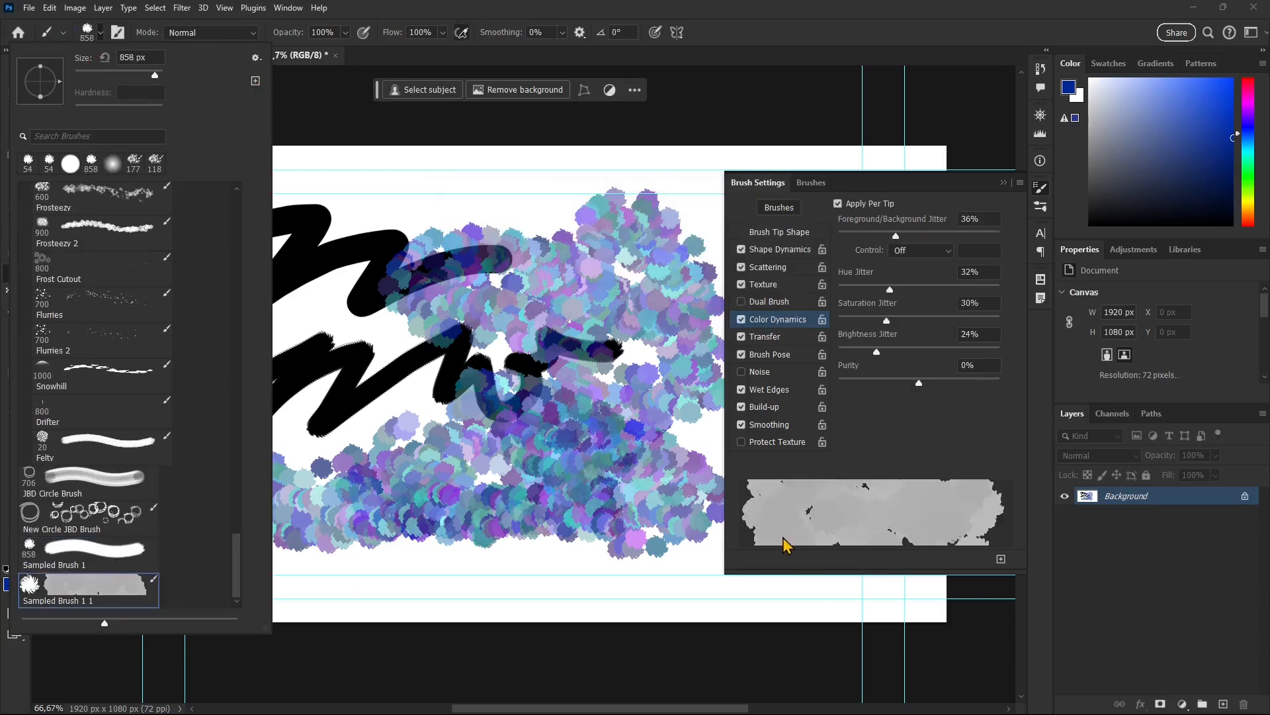
pyautogui.click(145, 561)
pyautogui.click(545, 9)
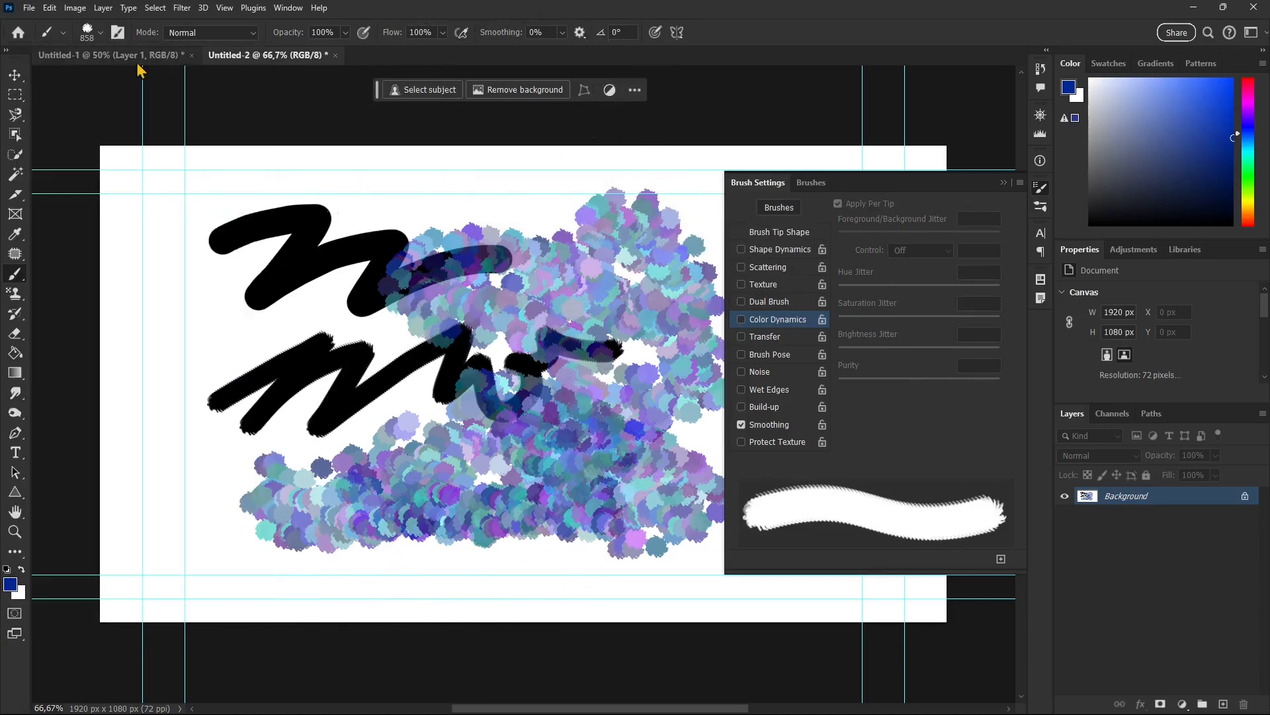
# Define a pattern from the swirl artwork in the Untitled-1 document, keeping the name Pattern 1.
pyautogui.click(114, 57)
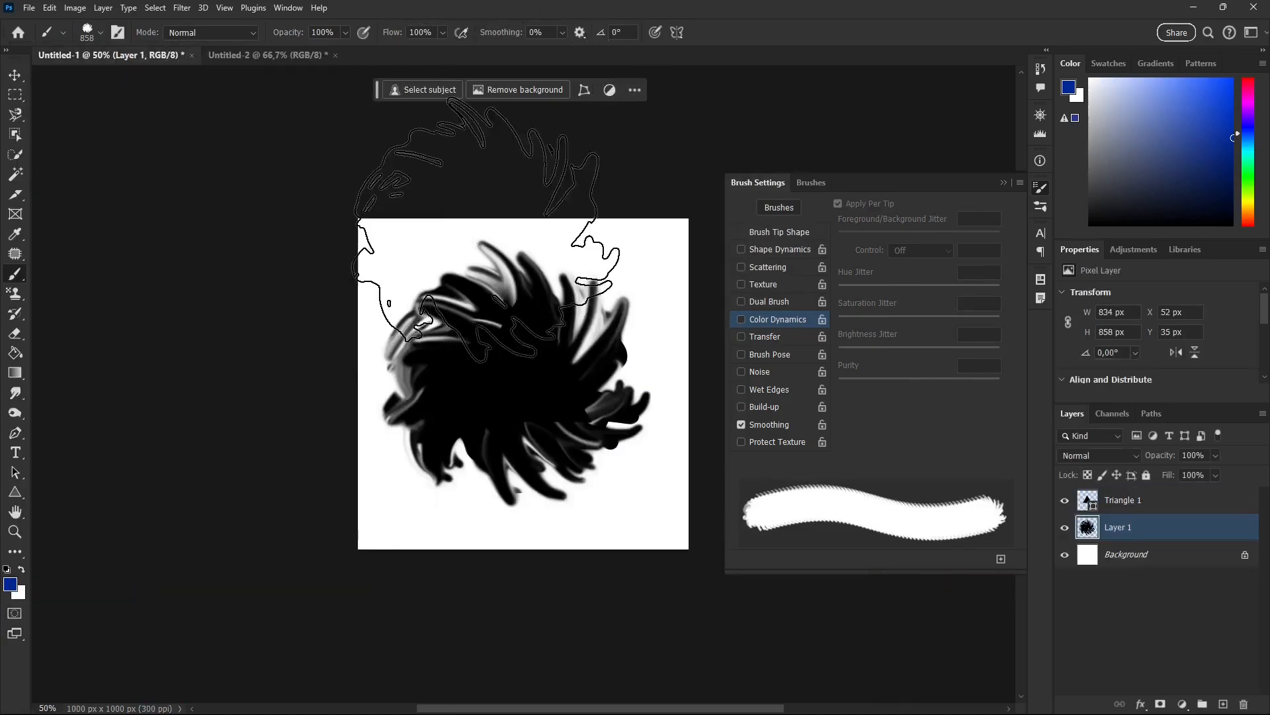
pyautogui.click(1003, 183)
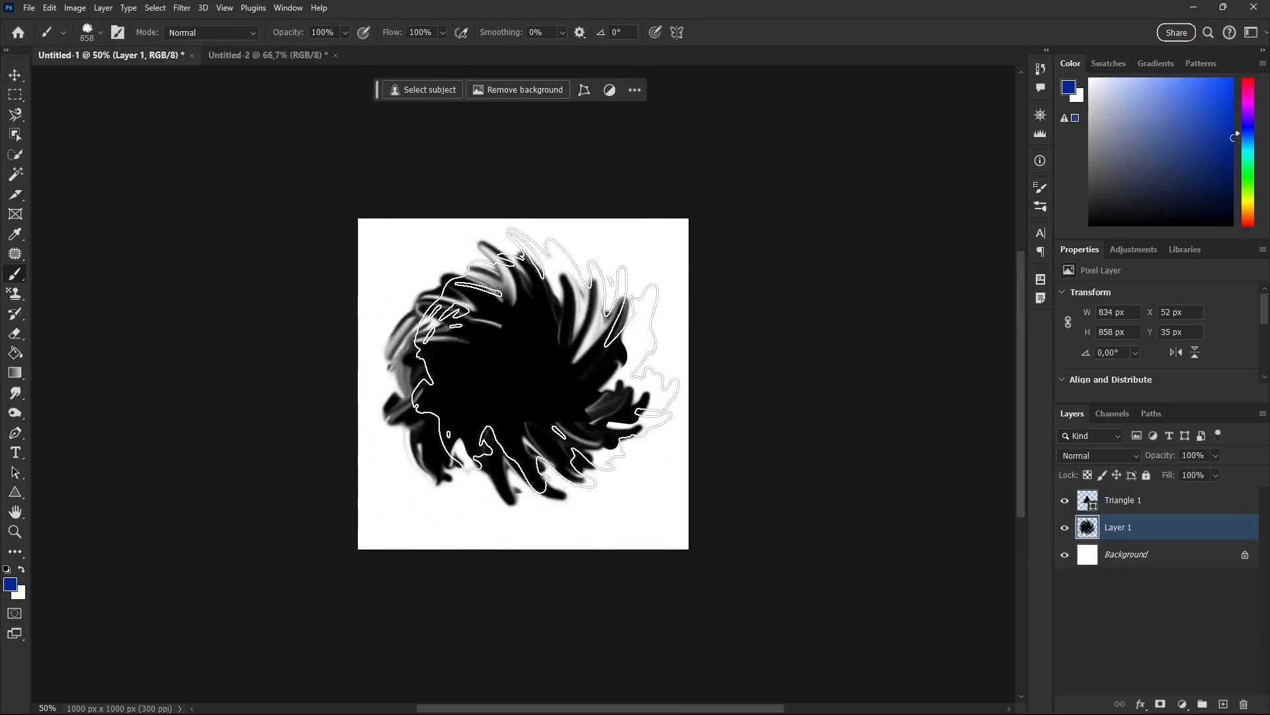
pyautogui.click(51, 9)
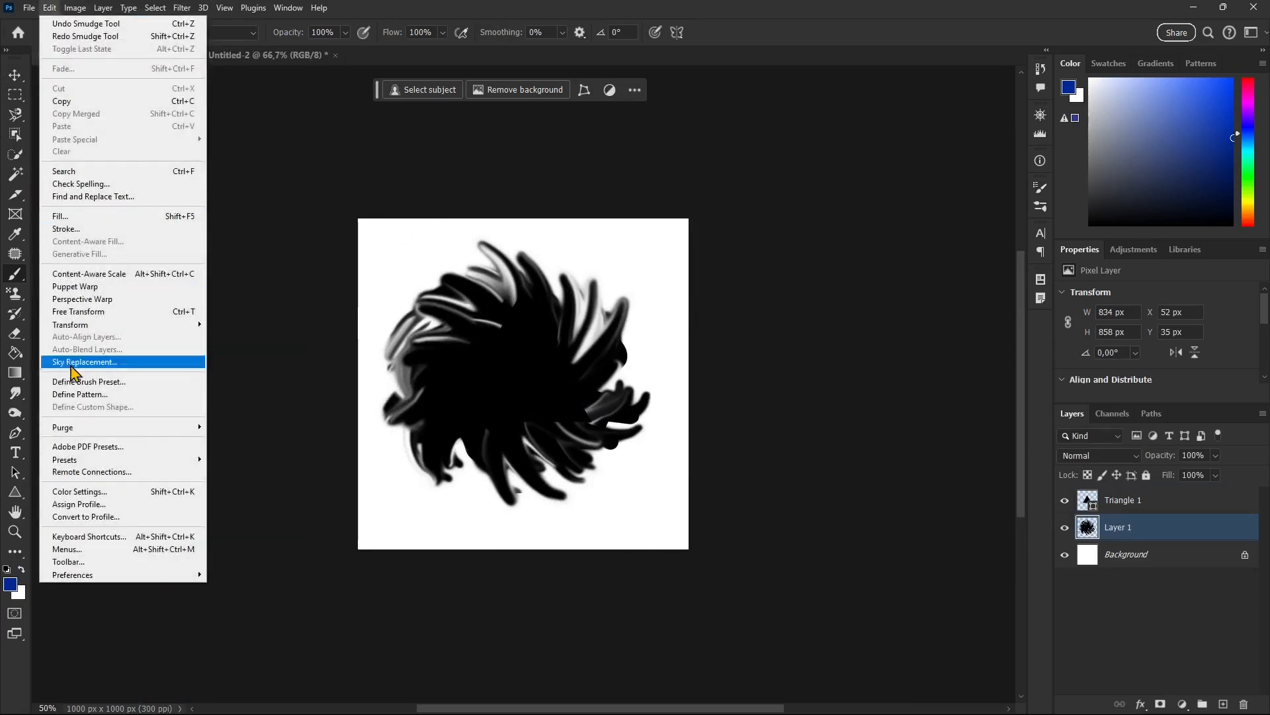
pyautogui.click(78, 395)
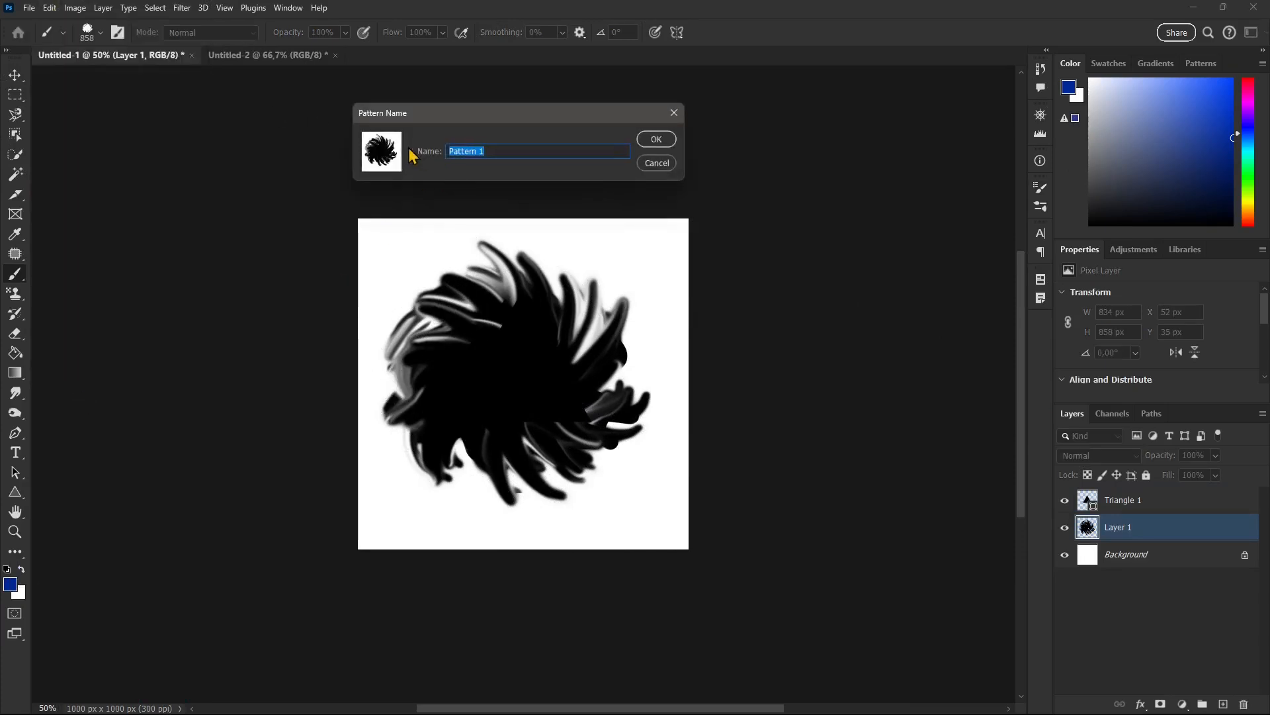
pyautogui.click(658, 139)
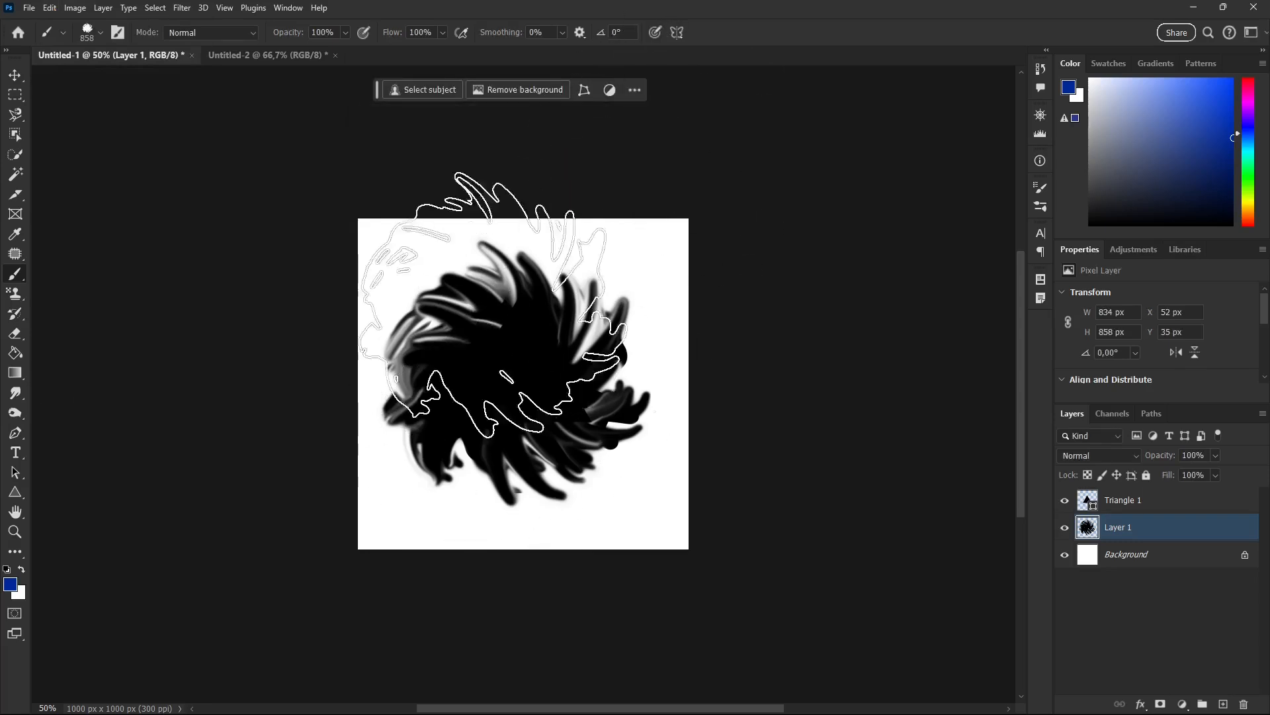
# In Untitled-2, hide the Background and draw a light blue radial gradient diagonally on a new layer above it.
pyautogui.click(268, 56)
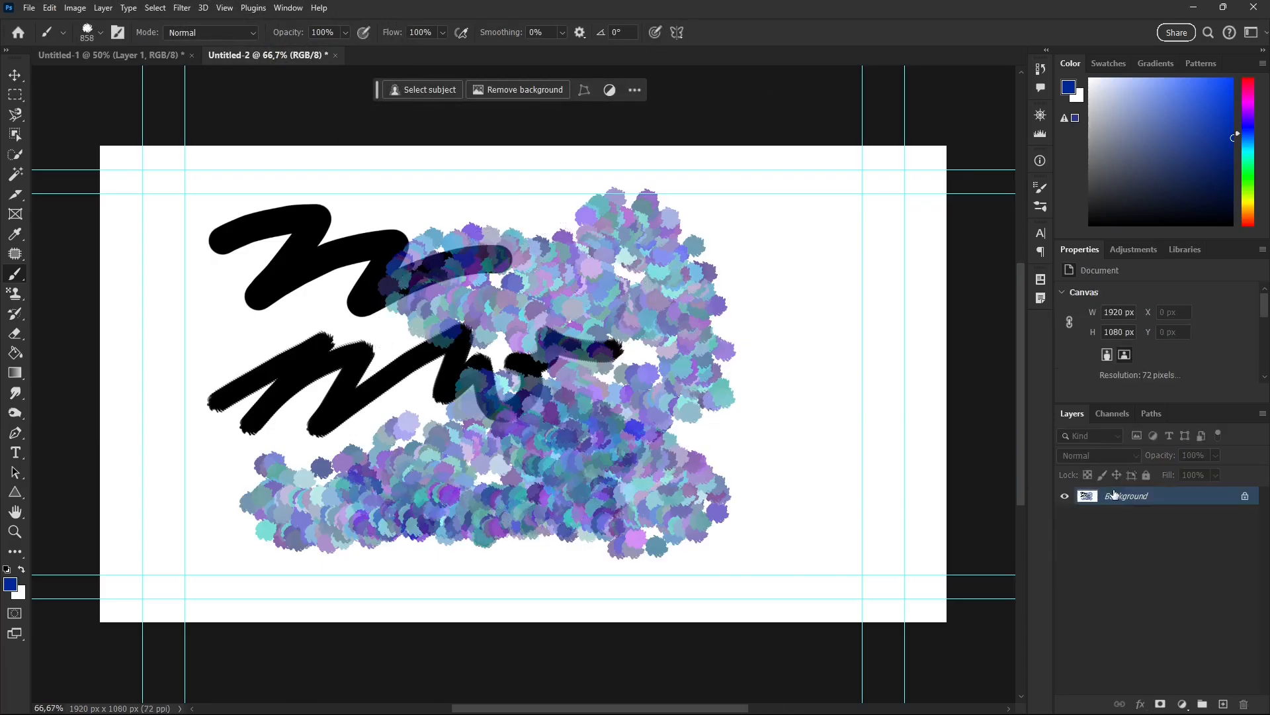
pyautogui.click(1223, 704)
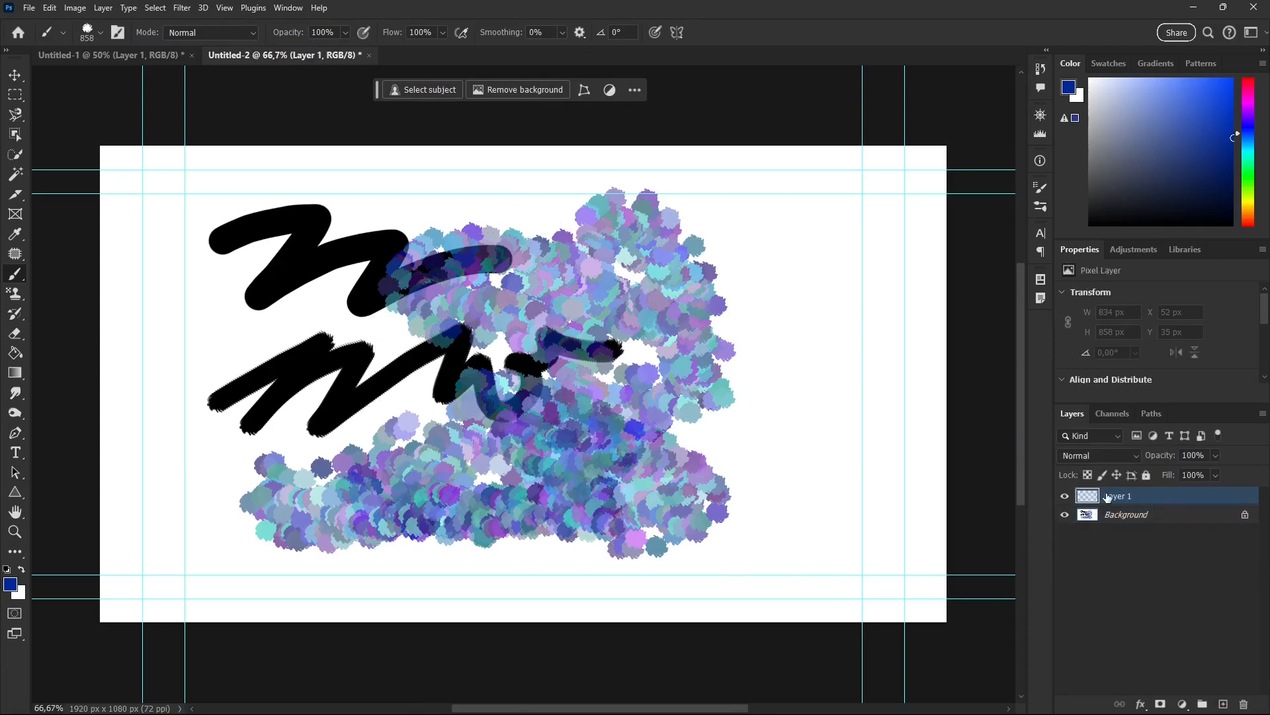
pyautogui.click(1065, 517)
pyautogui.rightClick(13, 376)
pyautogui.click(94, 375)
pyautogui.moveTo(186, 257); pyautogui.dragTo(804, 609)
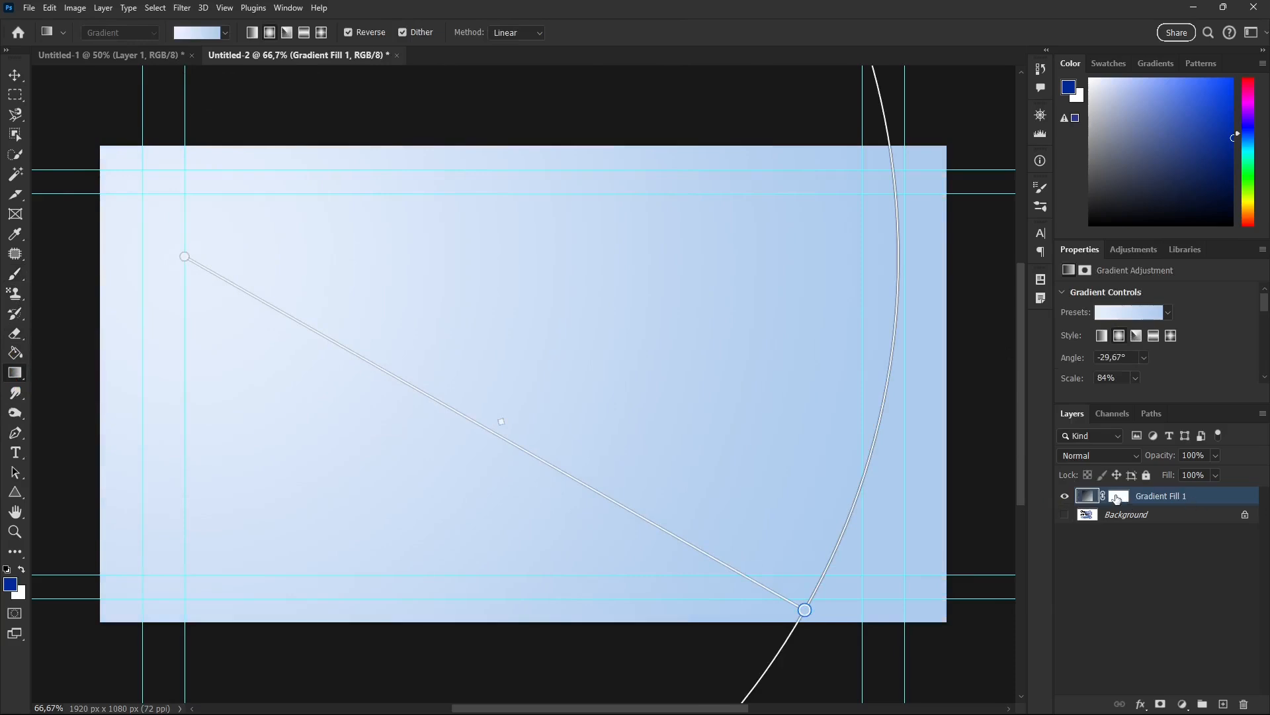
# Apply a Pattern Overlay layer style with the swirl pattern to Gradient Fill 1.
pyautogui.doubleClick(1207, 501)
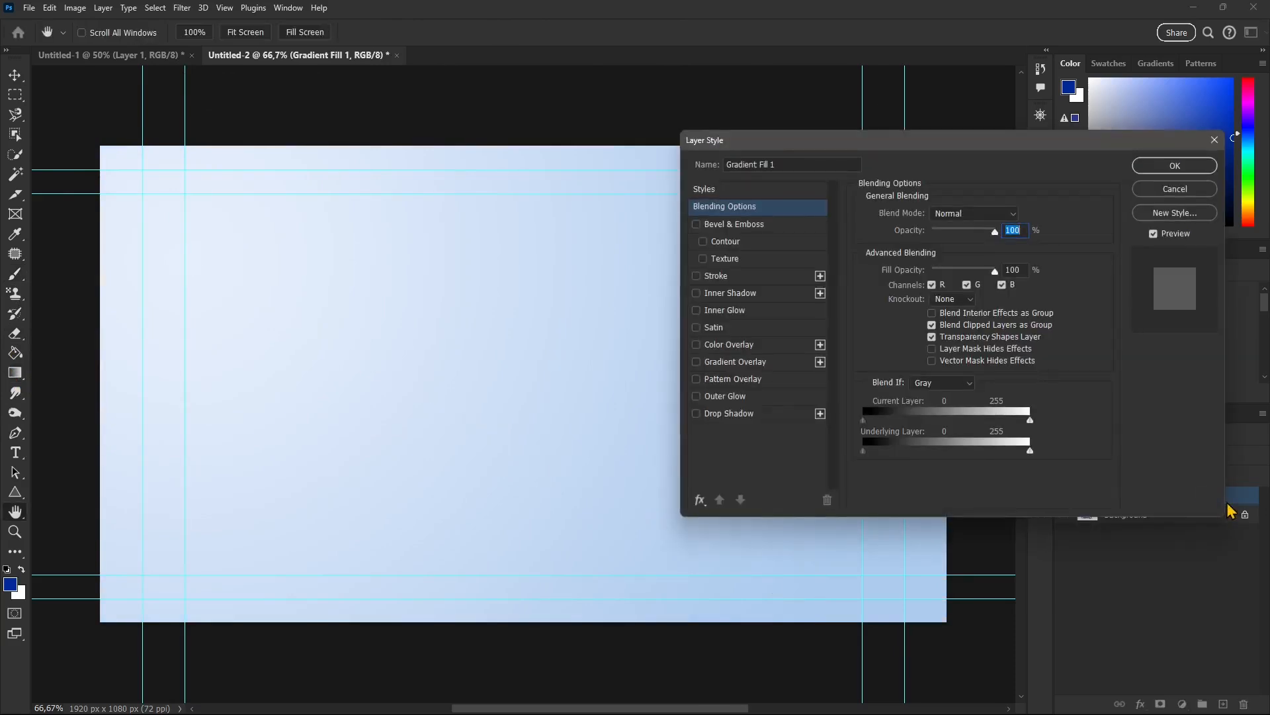
pyautogui.click(696, 379)
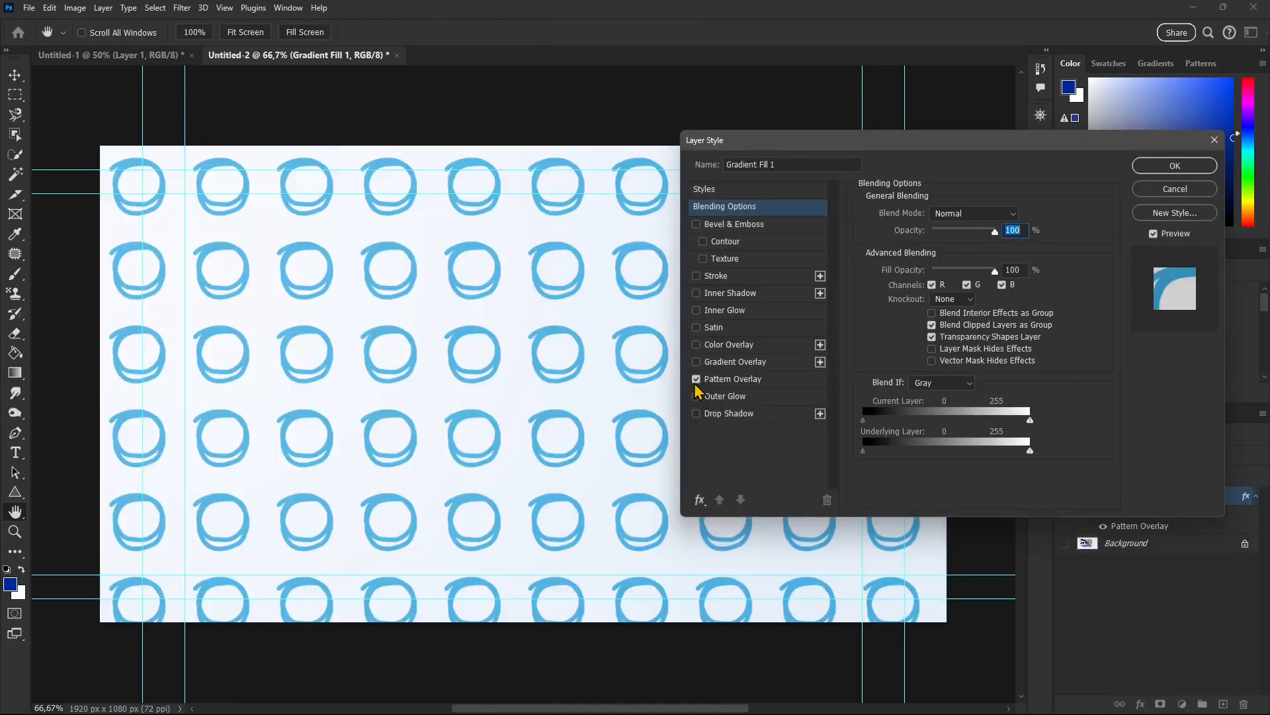
pyautogui.click(742, 379)
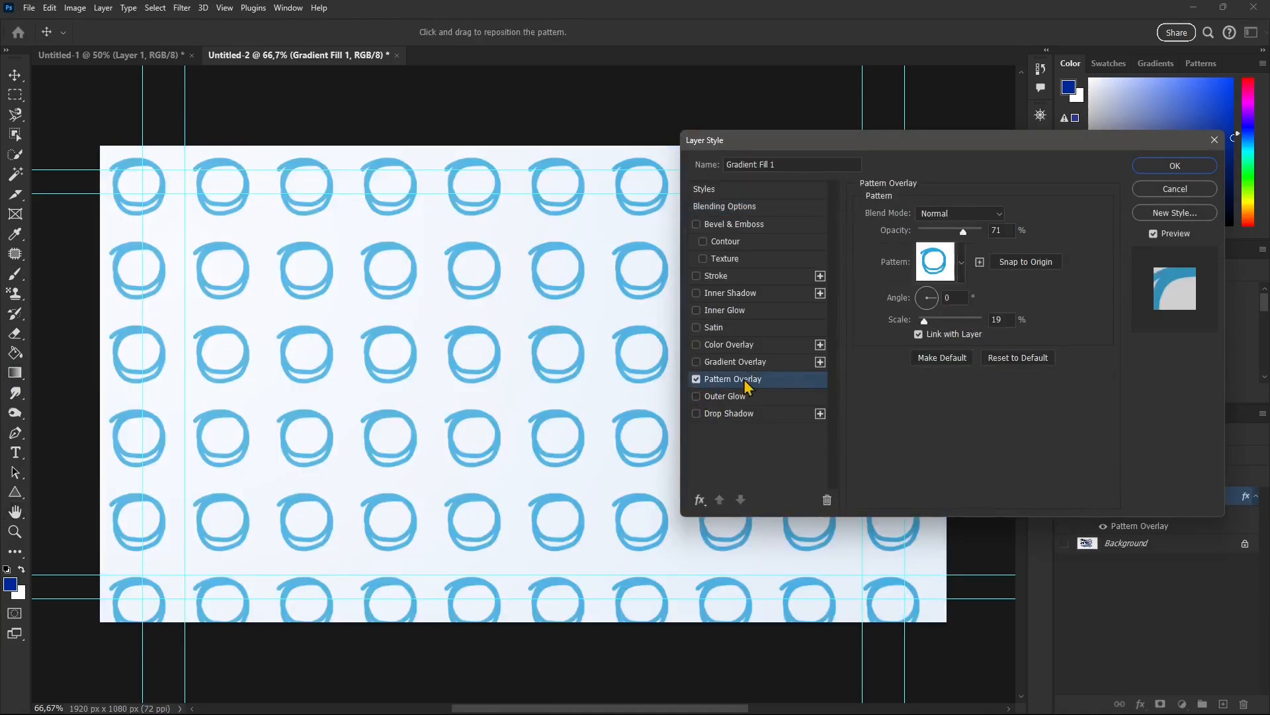
pyautogui.click(962, 264)
pyautogui.click(968, 378)
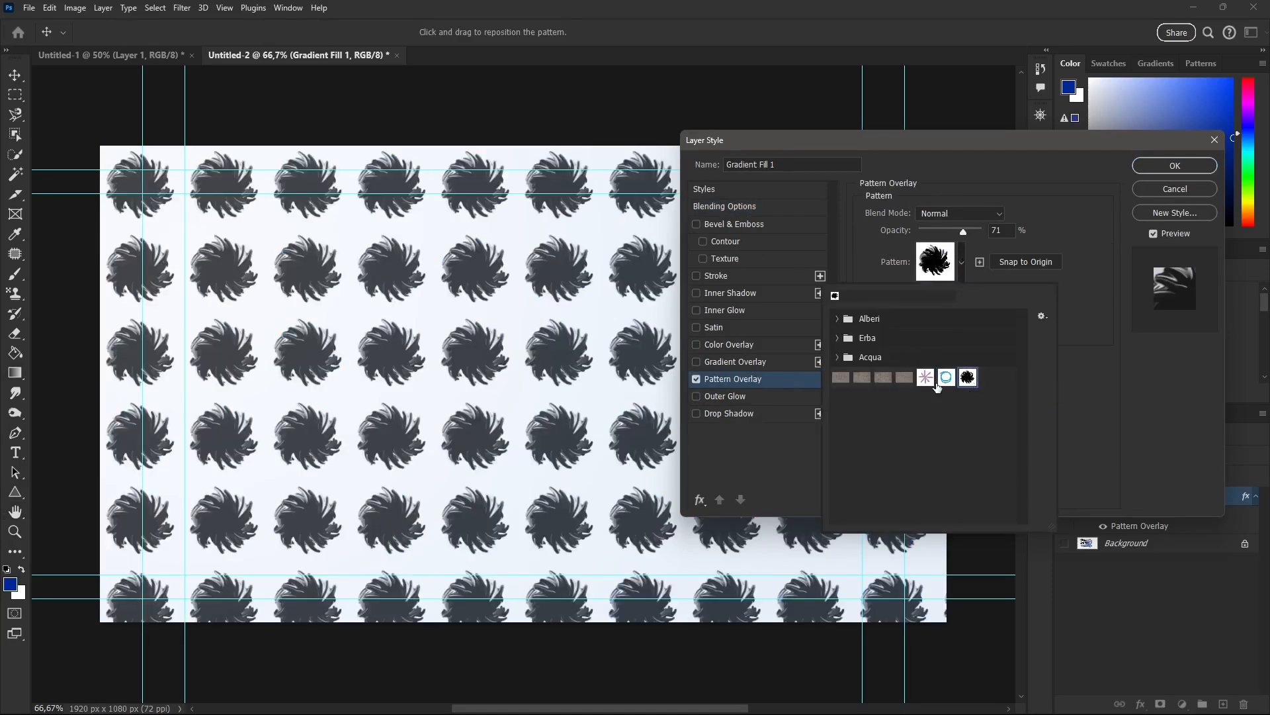
pyautogui.click(1191, 165)
pyautogui.click(1190, 166)
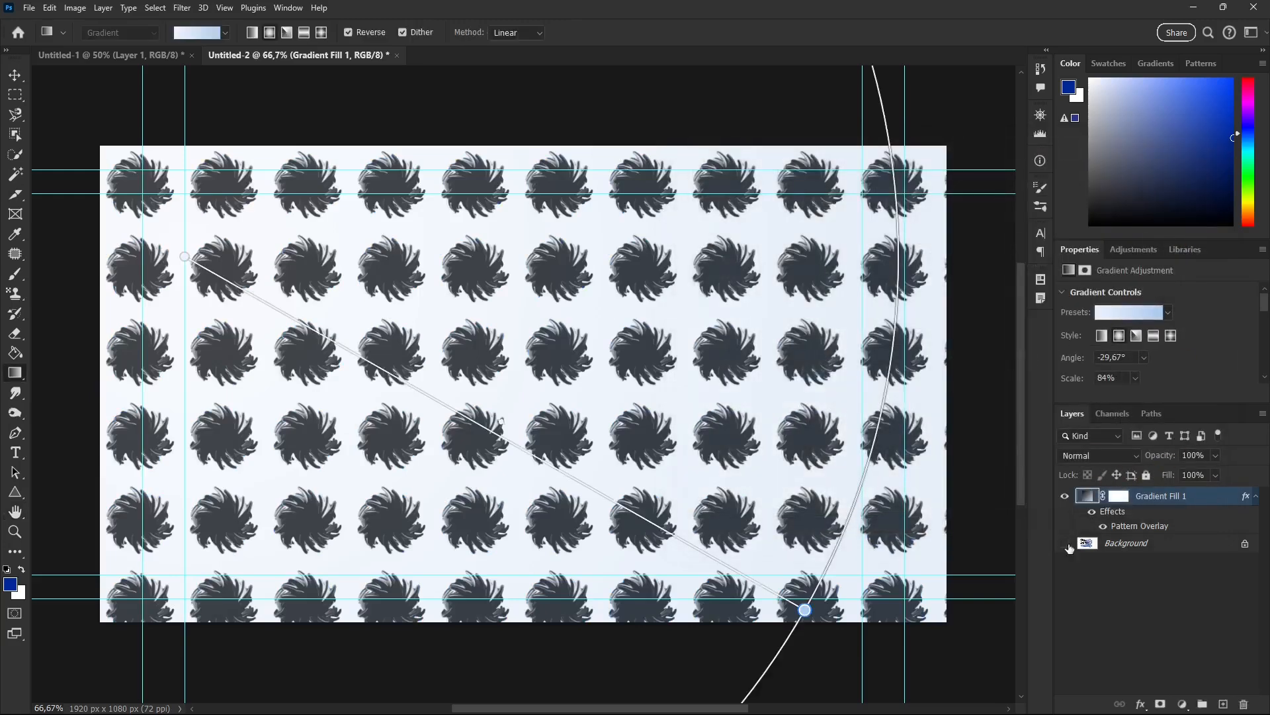
# Hide and reshow Gradient Fill 1 to compare it with the Background, and set its blend mode to Darker Color.
pyautogui.click(1065, 496)
pyautogui.click(1064, 496)
pyautogui.click(1121, 457)
pyautogui.click(1104, 433)
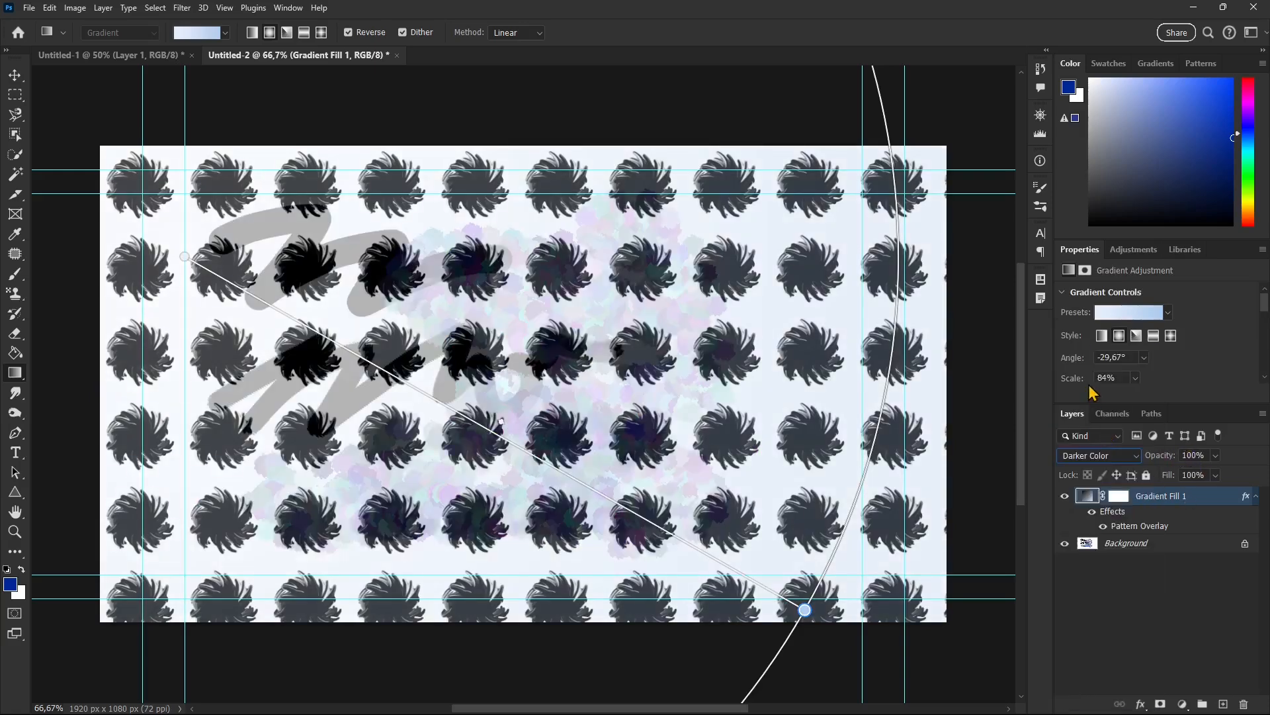
# Preview Gradient Fill 1 in various blend modes, including Linear Dodge (Add), Subtract, Hue and Divide, and set it back to Normal.
pyautogui.click(1082, 456)
pyautogui.click(1080, 358)
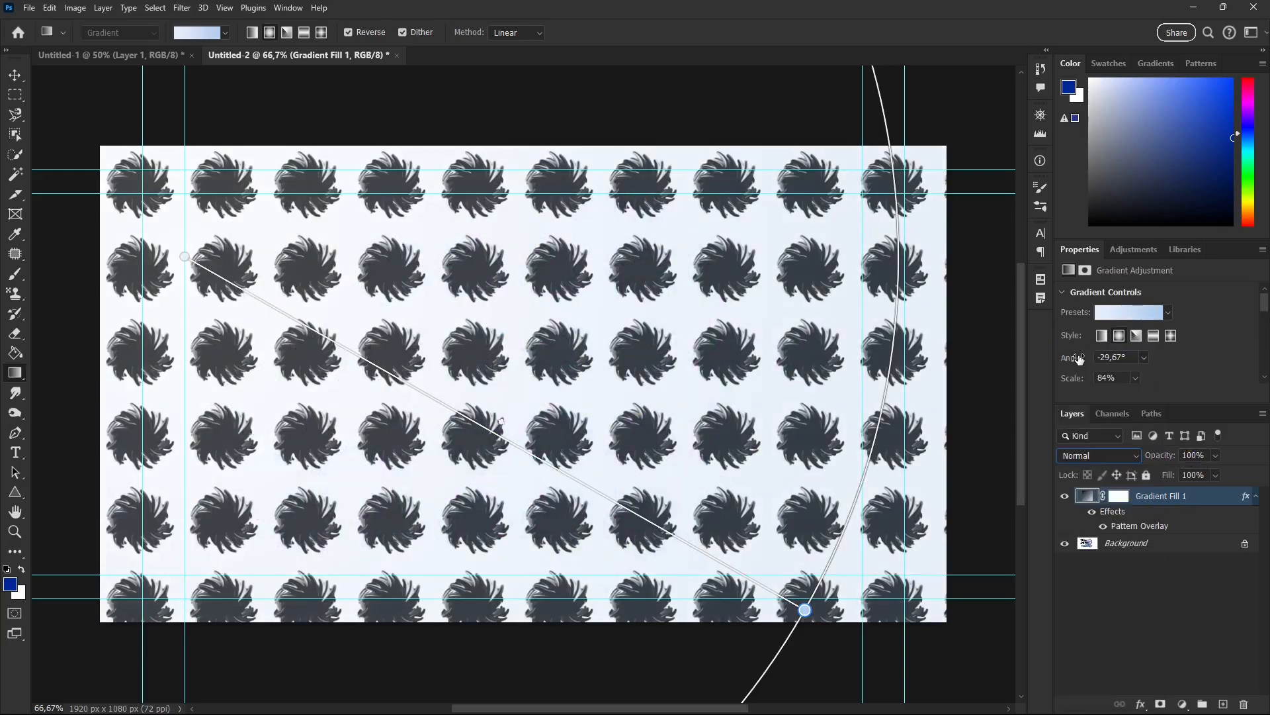
pyautogui.press('Down')
pyautogui.press('Down')
pyautogui.press('Down')
pyautogui.press('Down')
pyautogui.press('Down')
pyautogui.press('Down')
pyautogui.press('Down')
pyautogui.press('Down')
pyautogui.press('Down')
pyautogui.press('Down')
pyautogui.press('Down')
pyautogui.press('Down')
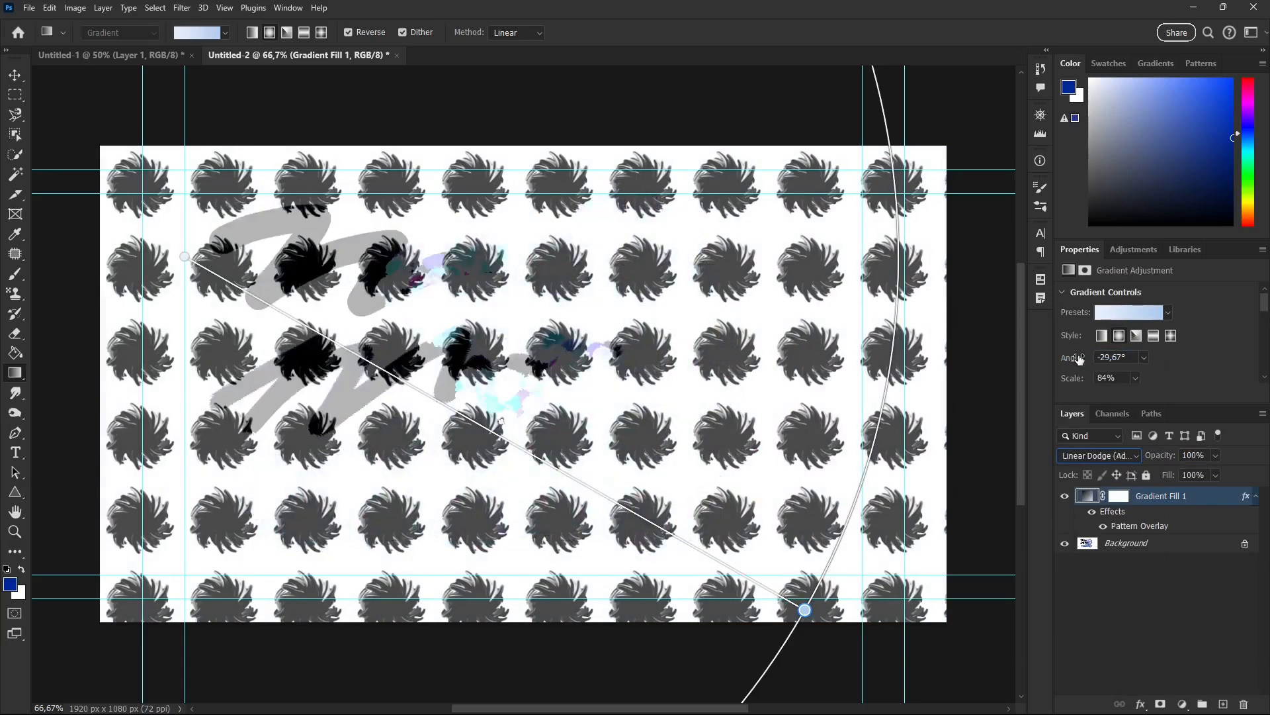
pyautogui.press('Down')
pyautogui.press('Down')
pyautogui.press('Down')
pyautogui.press('Down')
pyautogui.press('Down')
pyautogui.press('Down')
pyautogui.press('Down')
pyautogui.press('Down')
pyautogui.press('Down')
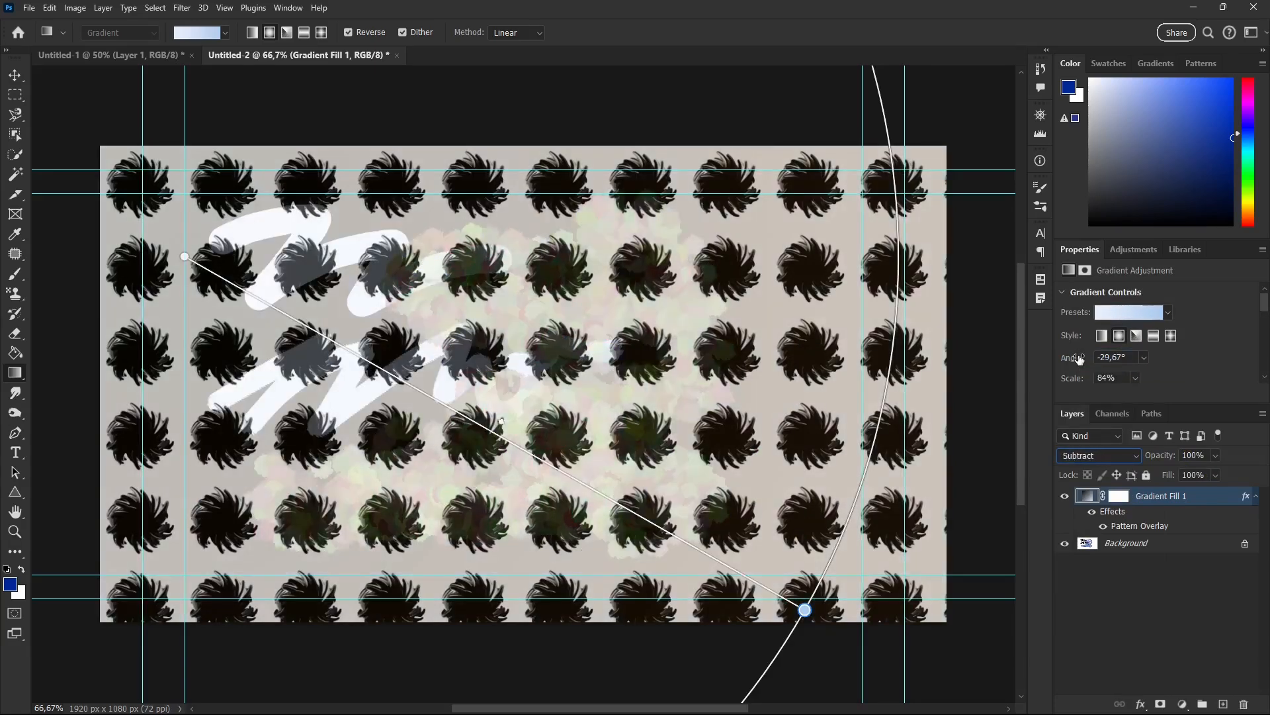
pyautogui.press('Down')
pyautogui.press('Up')
pyautogui.press('Up')
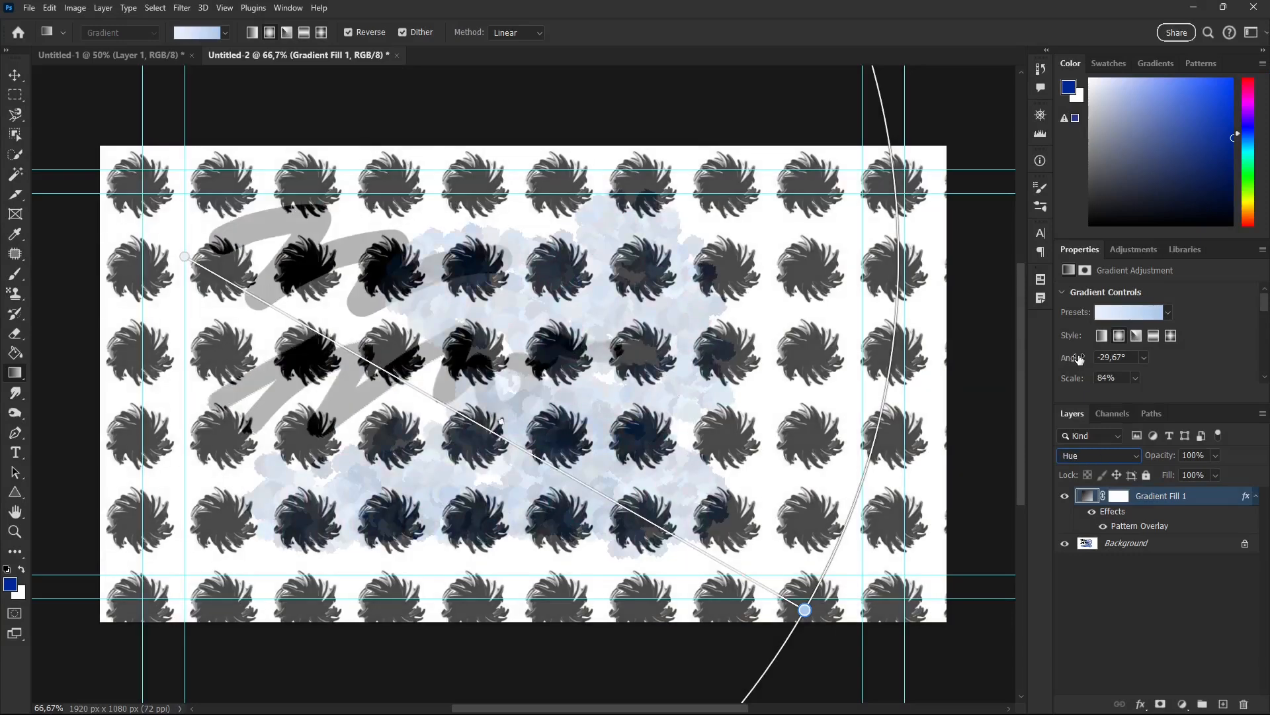
pyautogui.press('Up')
pyautogui.press('Up')
pyautogui.press('Down')
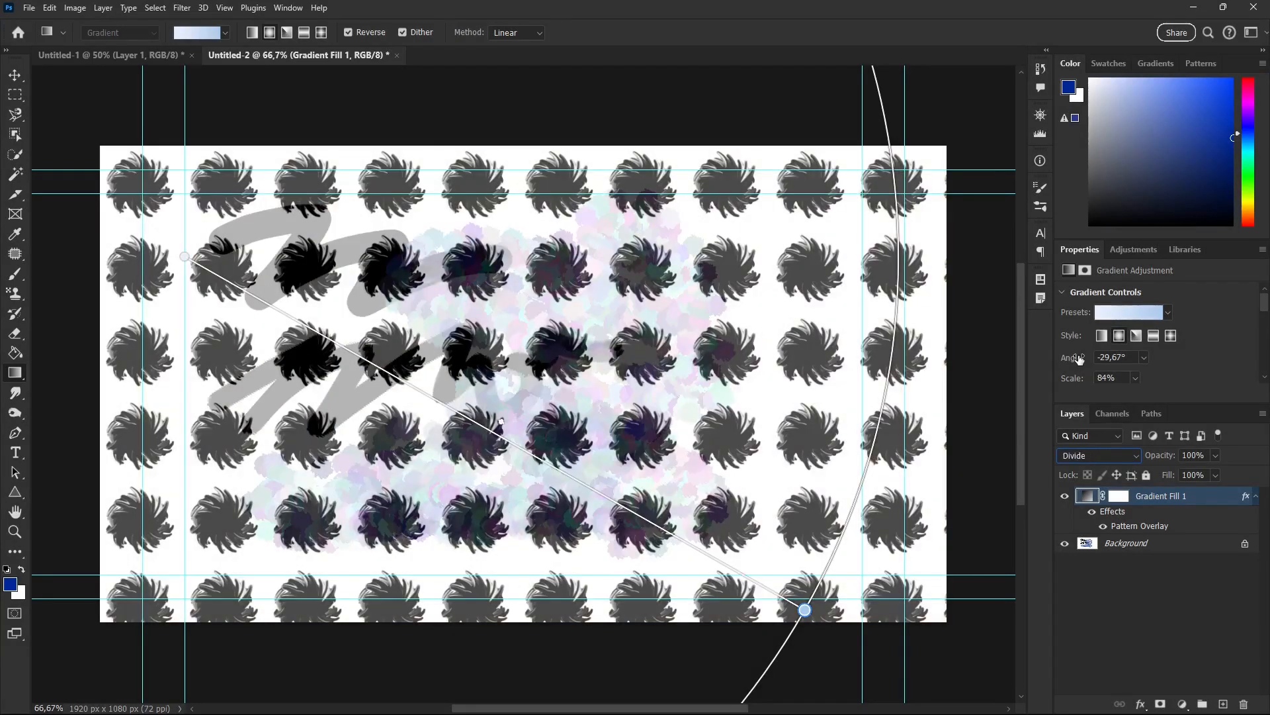
pyautogui.click(1110, 455)
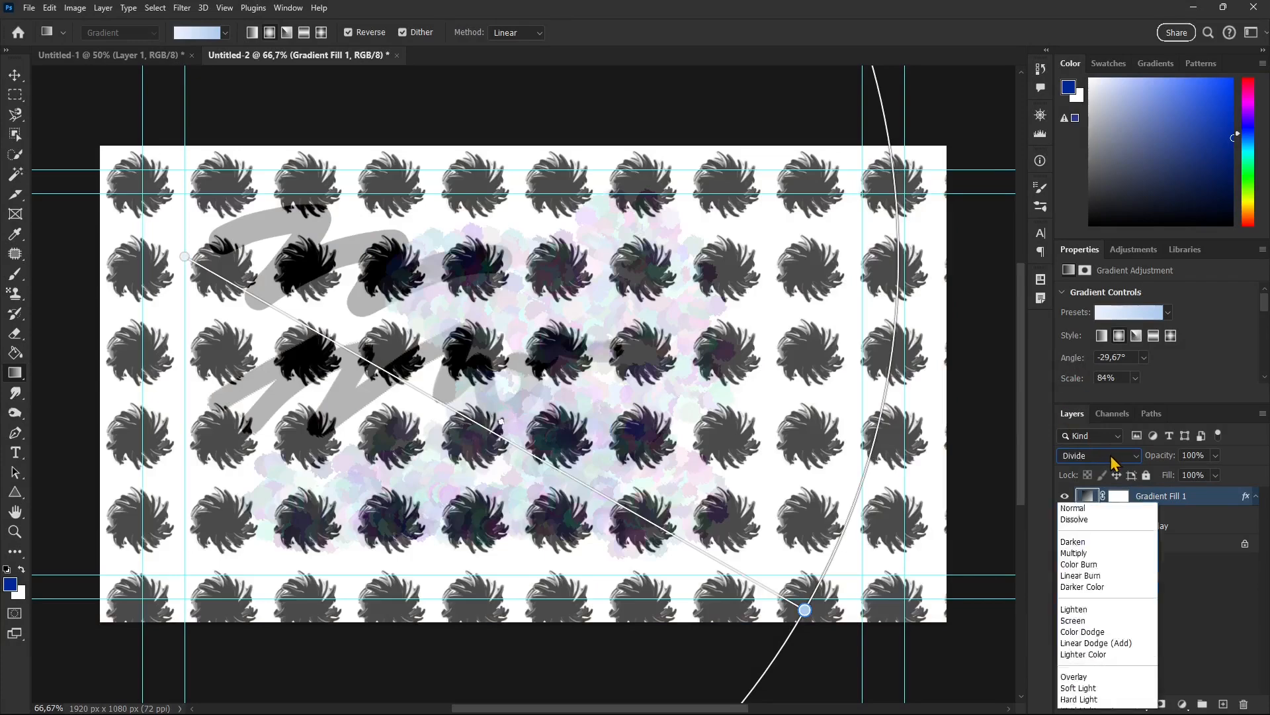
pyautogui.click(1109, 357)
# Convert the locked Background into a regular layer named Layer 0 and move it above Gradient Fill 1.
pyautogui.click(1149, 546)
pyautogui.doubleClick(1149, 546)
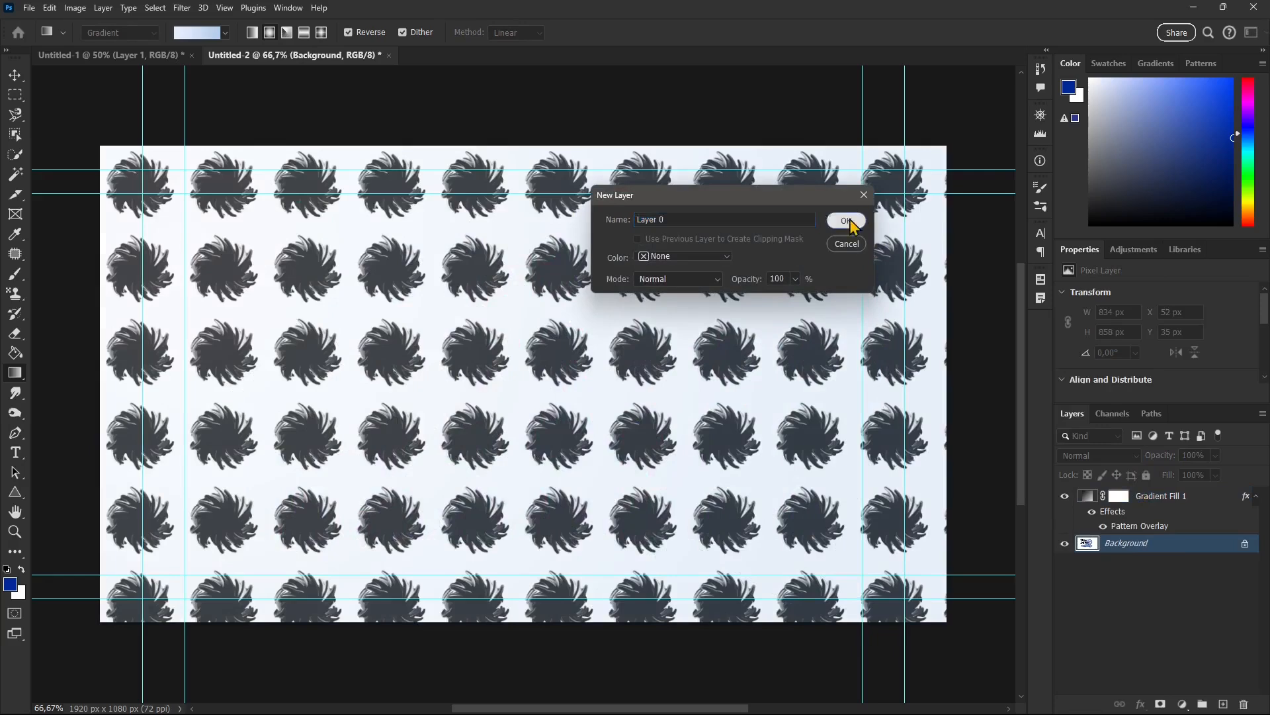
pyautogui.click(850, 220)
pyautogui.moveTo(1158, 544); pyautogui.dragTo(1123, 493)
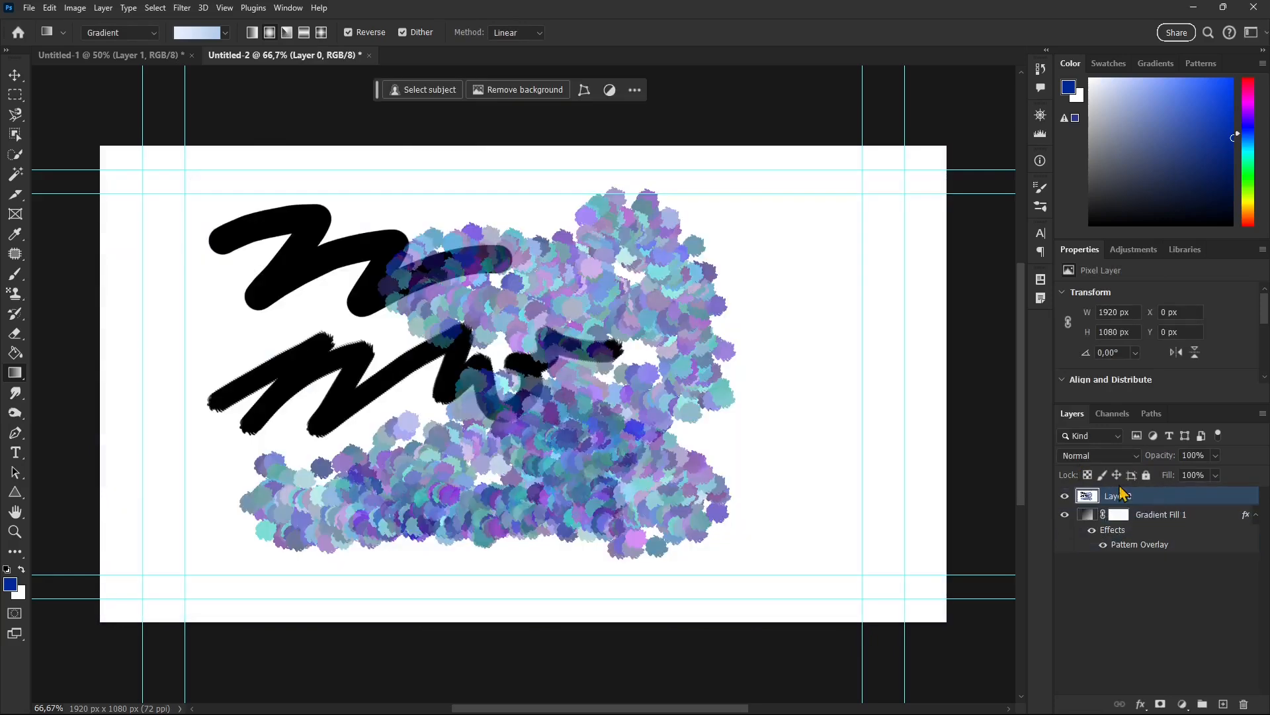
# Preview Layer 0 in successive blend modes from Normal through Darker Color, Vivid Light and Divide to Luminosity.
pyautogui.click(1136, 456)
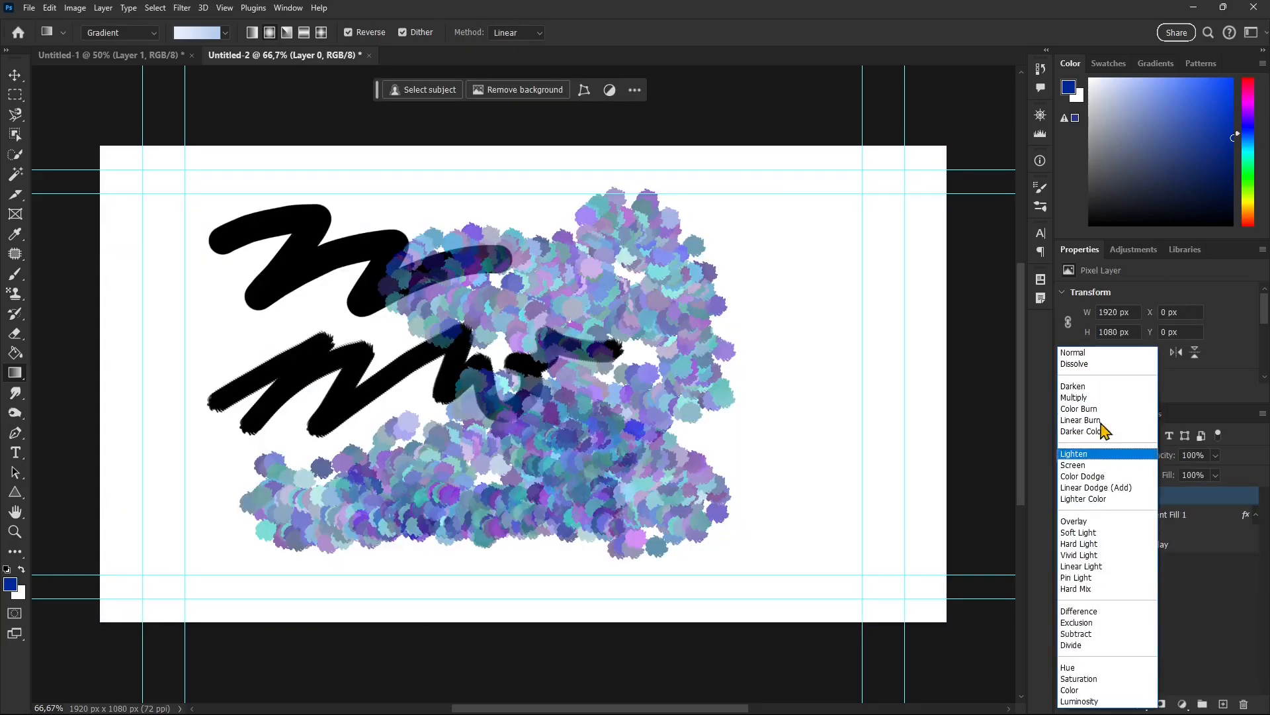
pyautogui.click(1094, 362)
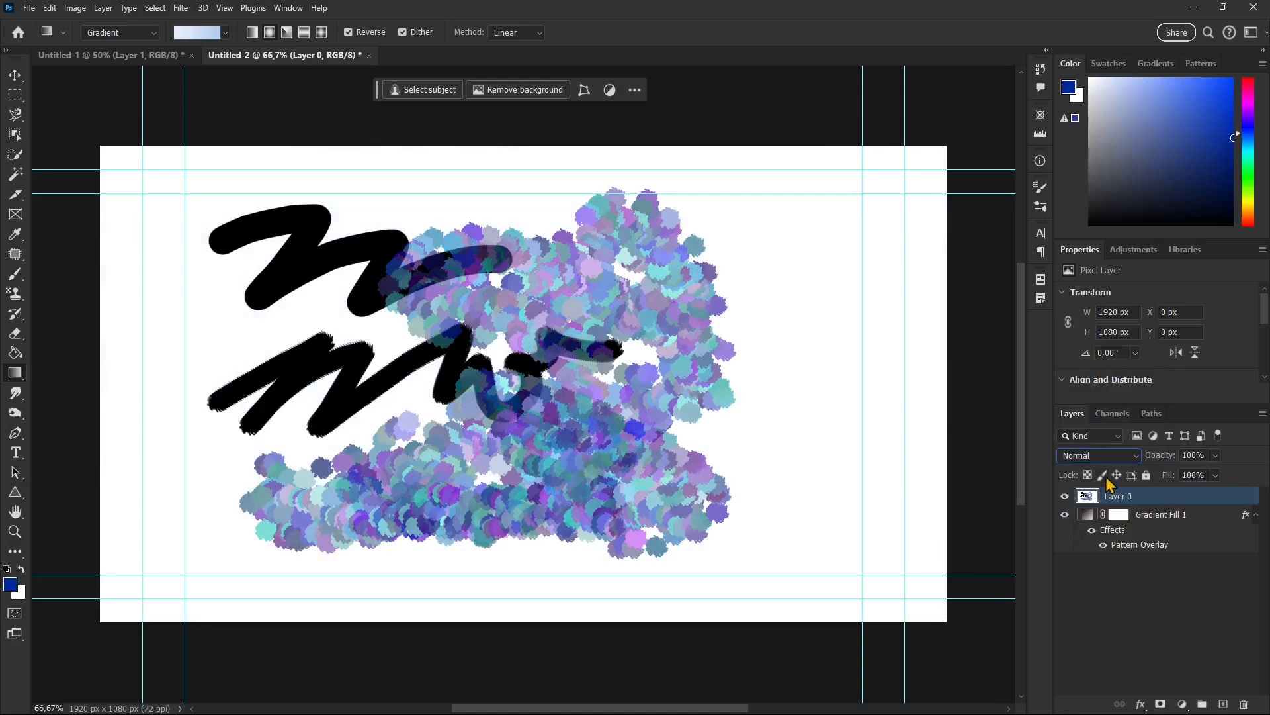
pyautogui.press('Down')
pyautogui.press('Down')
pyautogui.press('Down')
pyautogui.press('Down')
pyautogui.press('Down')
pyautogui.press('Down')
pyautogui.press('Down')
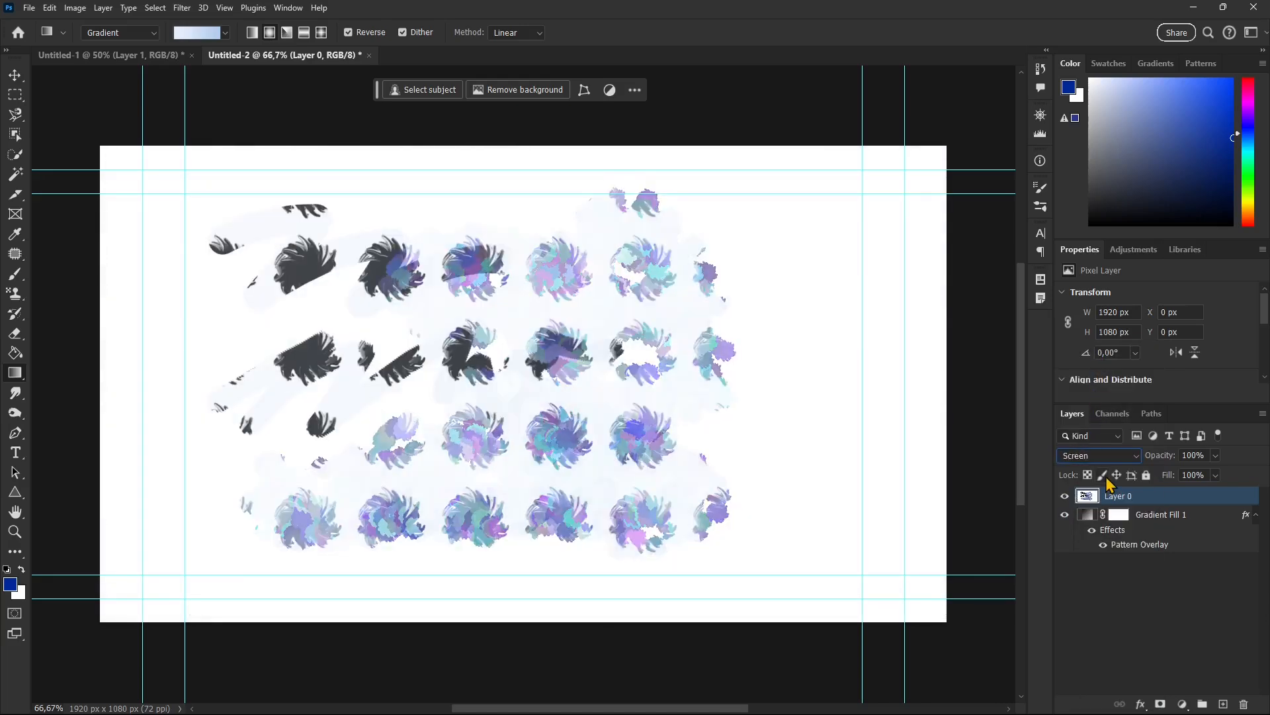
pyautogui.press('Down')
pyautogui.press('Down')
pyautogui.press('Down')
pyautogui.press('Down')
pyautogui.press('Down')
pyautogui.press('Down')
pyautogui.press('Down')
pyautogui.press('Down')
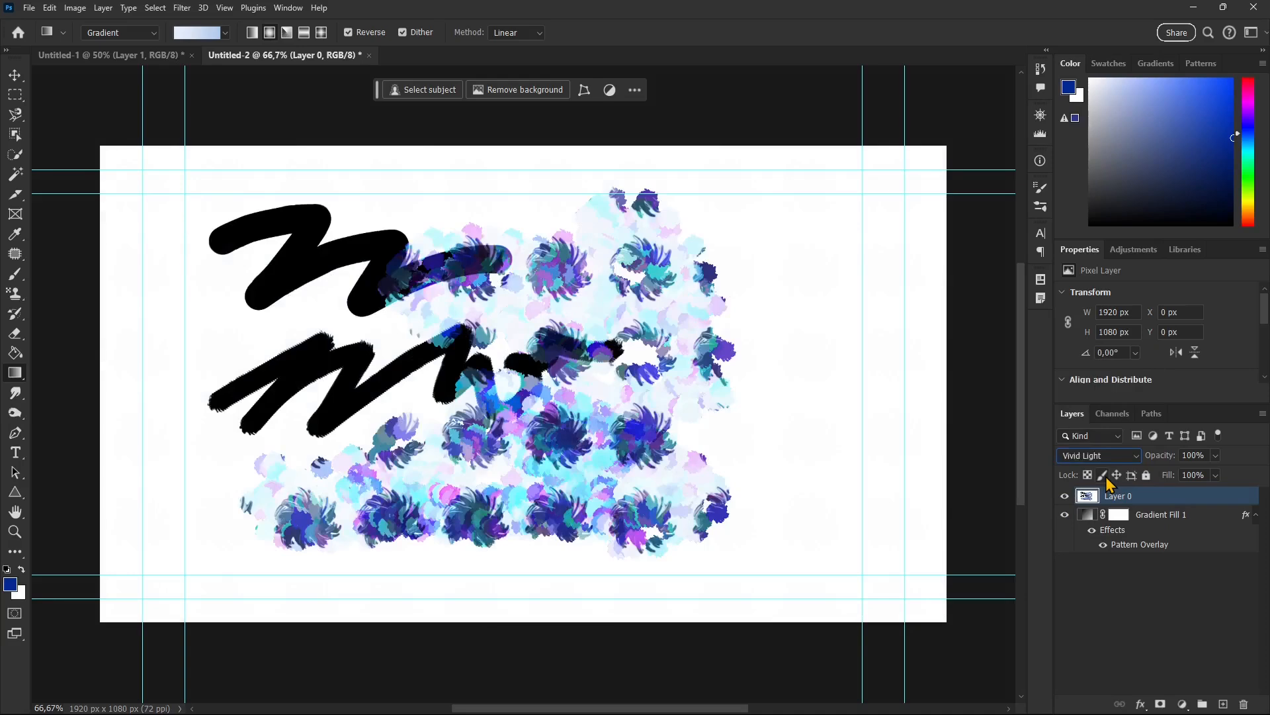
pyautogui.press('Down')
pyautogui.press('Down')
pyautogui.press('Down')
pyautogui.press('Down')
pyautogui.press('Down')
pyautogui.press('Down')
pyautogui.press('Down')
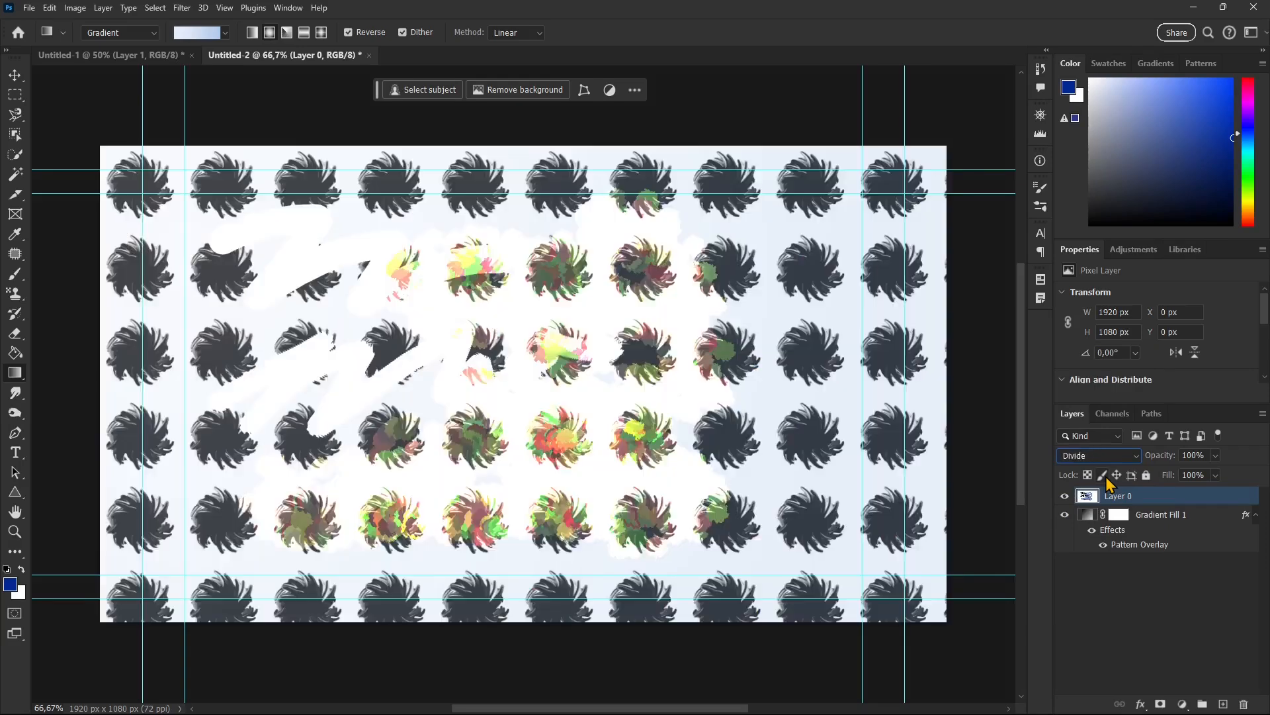
pyautogui.press('Down')
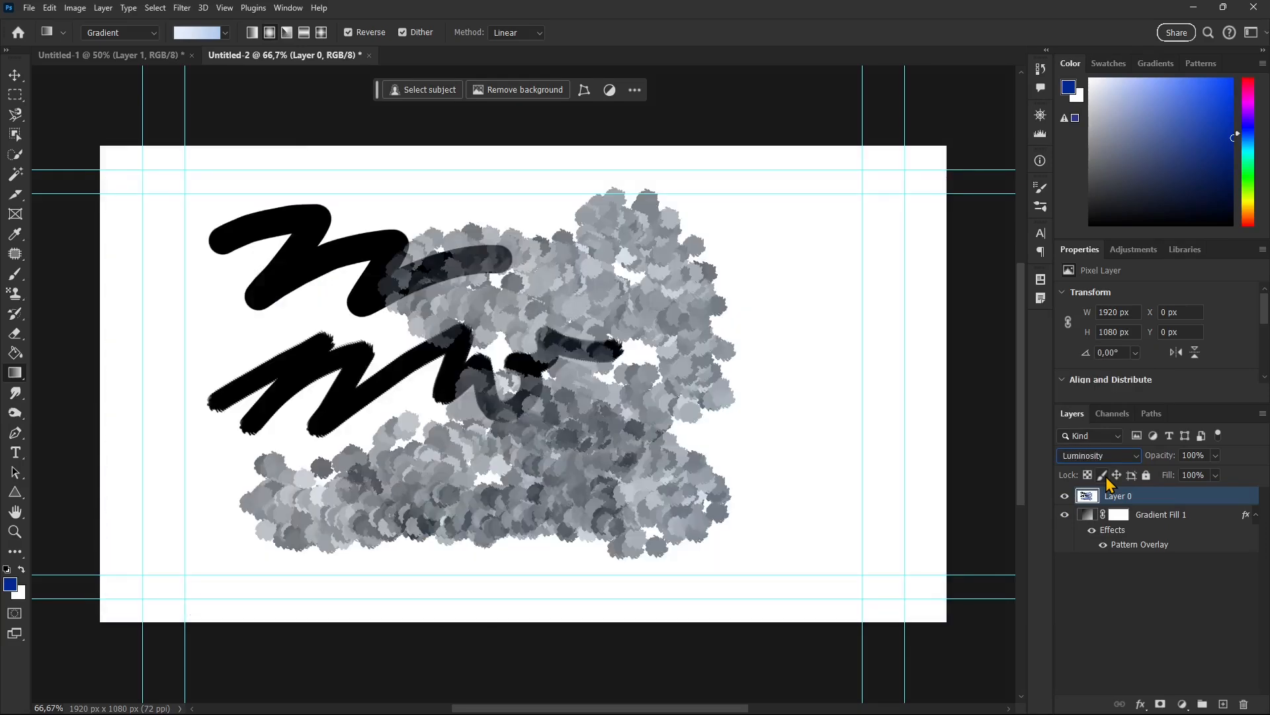
# Go back through Layer 0's blend modes, including Subtract, Hard Mix, Soft Light and Lighten, and set it to Darker Color.
pyautogui.press('Up')
pyautogui.press('Up')
pyautogui.press('Up')
pyautogui.press('Up')
pyautogui.press('Up')
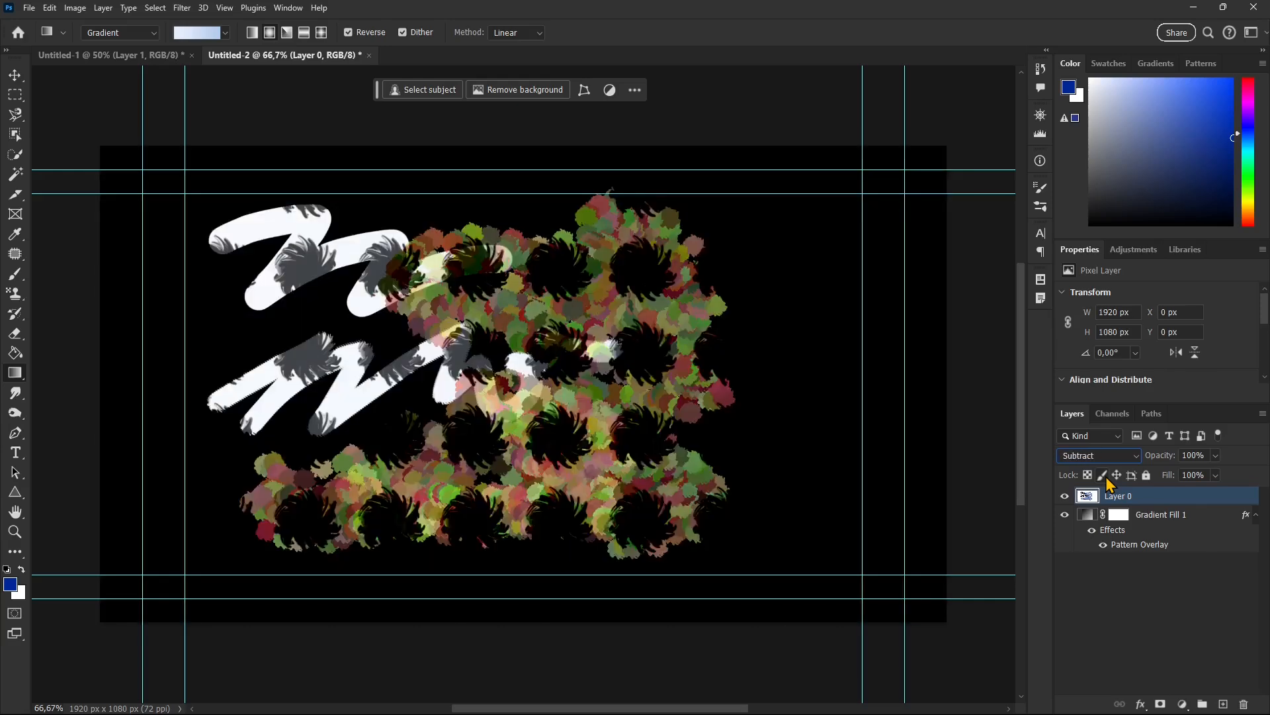
pyautogui.press('Up')
pyautogui.press('Up')
pyautogui.press('Up')
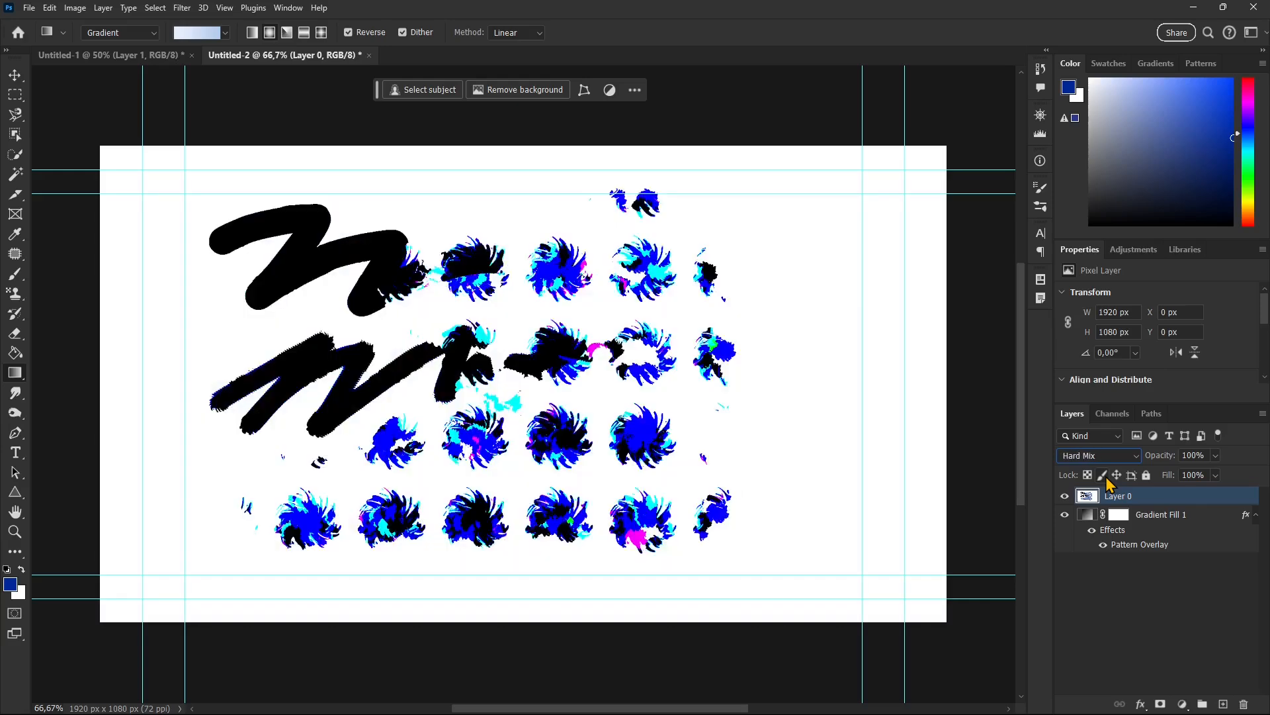
pyautogui.press('Up')
pyautogui.press('Up')
pyautogui.press('Up')
pyautogui.press('Up')
pyautogui.press('Up')
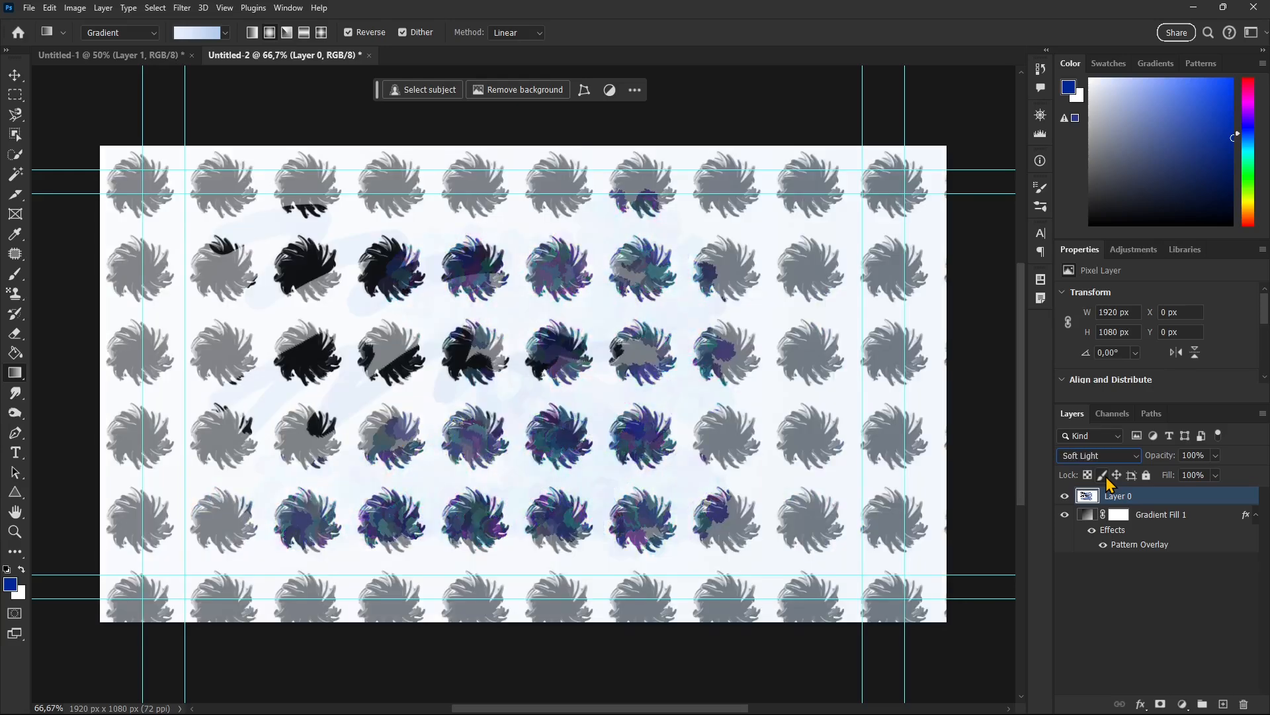
pyautogui.press('Up')
pyautogui.press('Up')
pyautogui.press('Up')
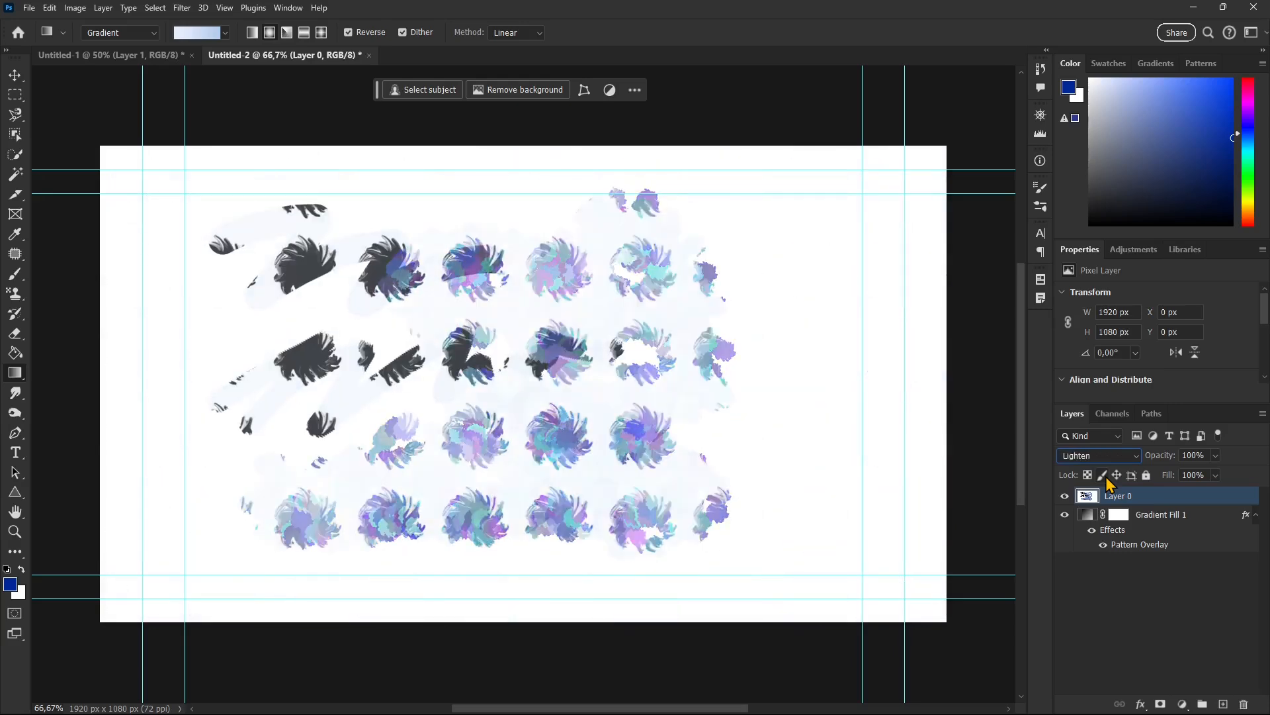
pyautogui.press('Up')
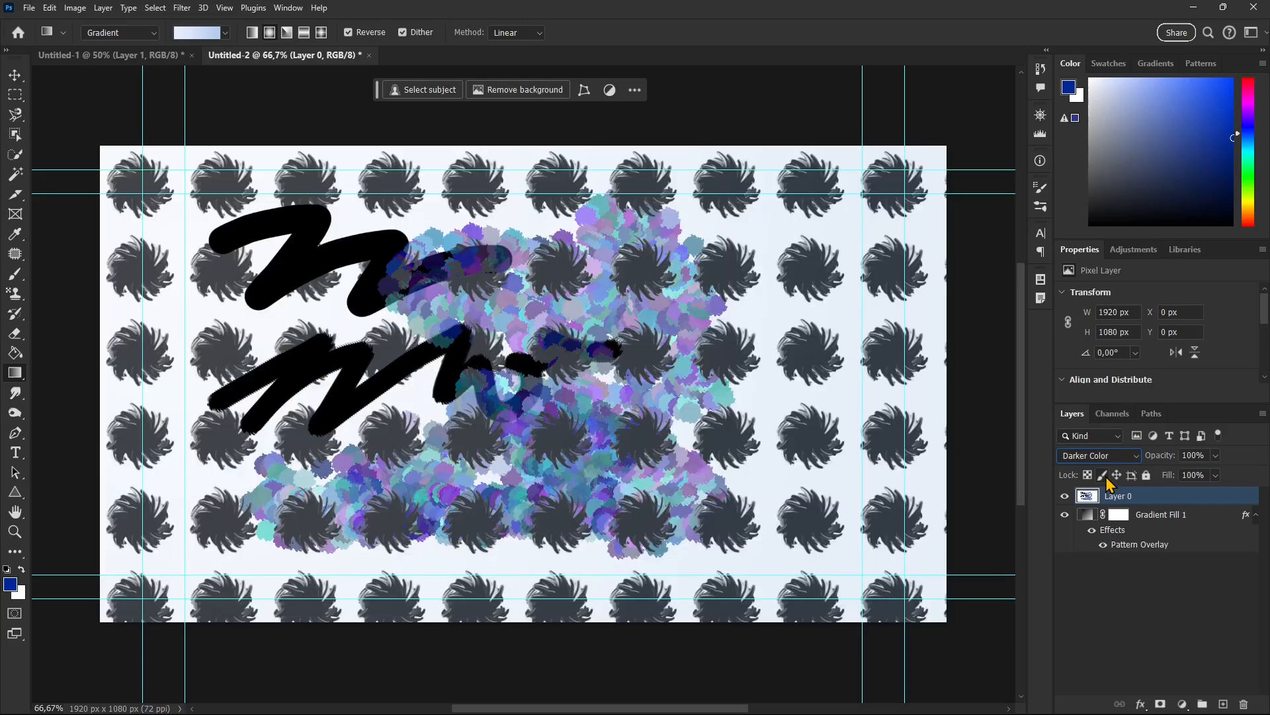